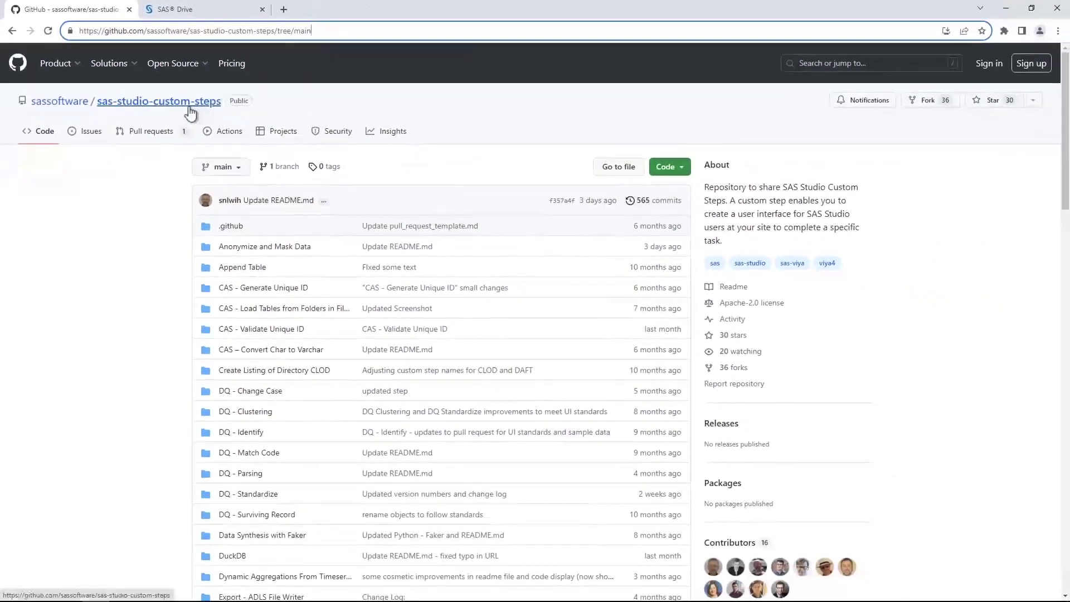
# Go from the repository README's custom-step list to the 'GeoDistance with Rounding' README
pyautogui.click(966, 337)
pyautogui.scroll(-3, 967, 338)
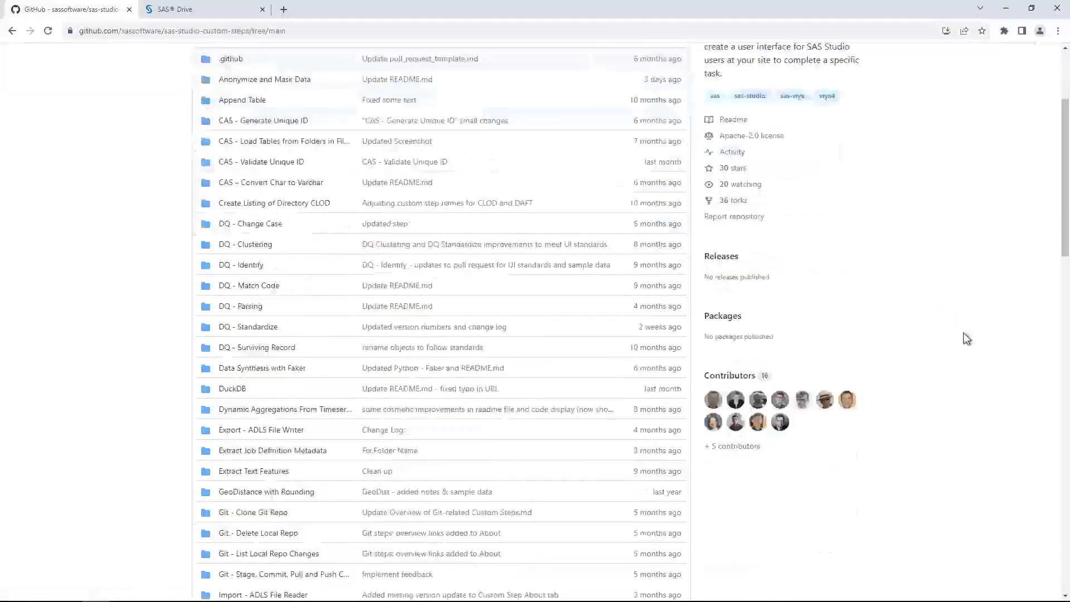
pyautogui.scroll(-15, 967, 338)
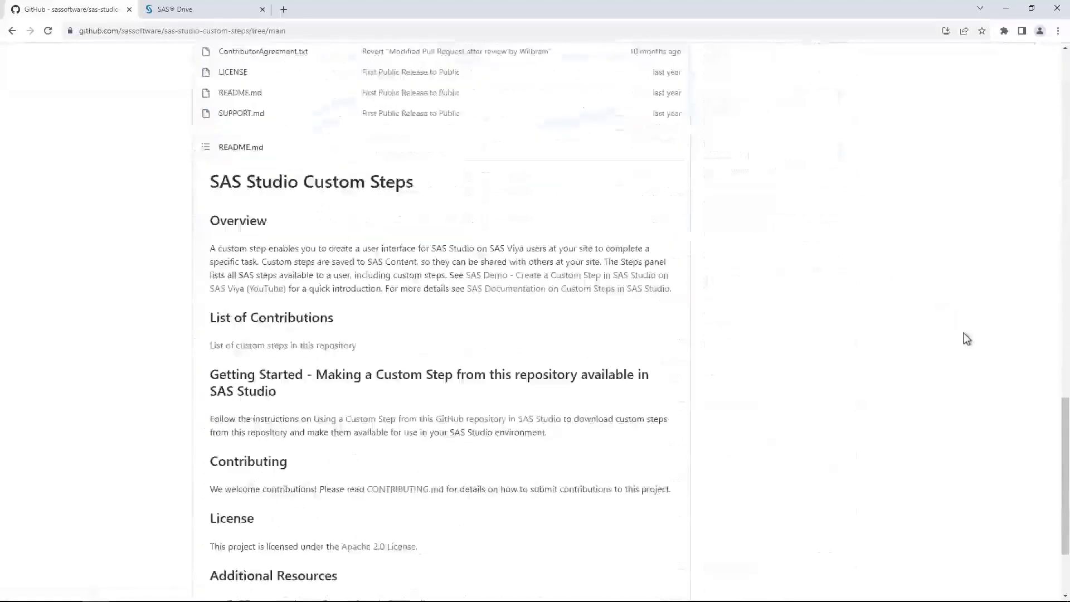
pyautogui.scroll(-2, 967, 338)
pyautogui.scroll(1, 966, 337)
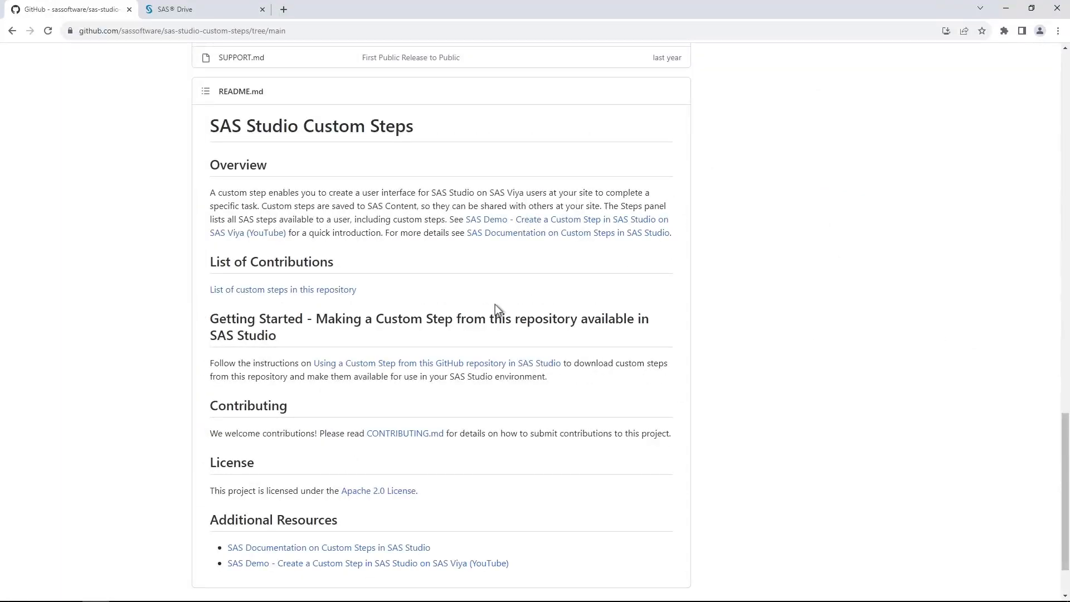
pyautogui.click(293, 291)
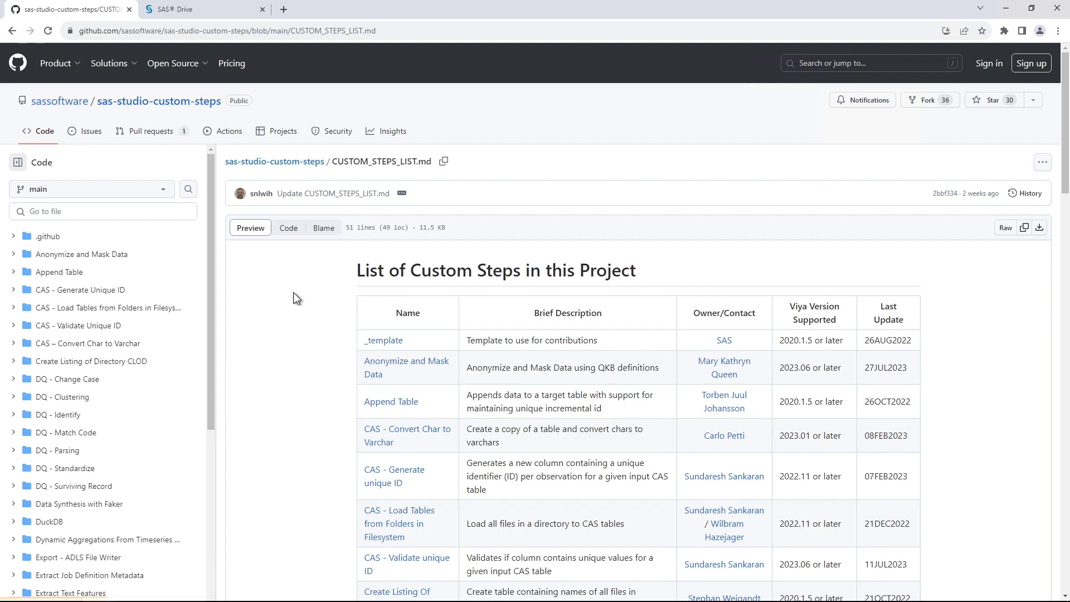
pyautogui.scroll(-10, 296, 299)
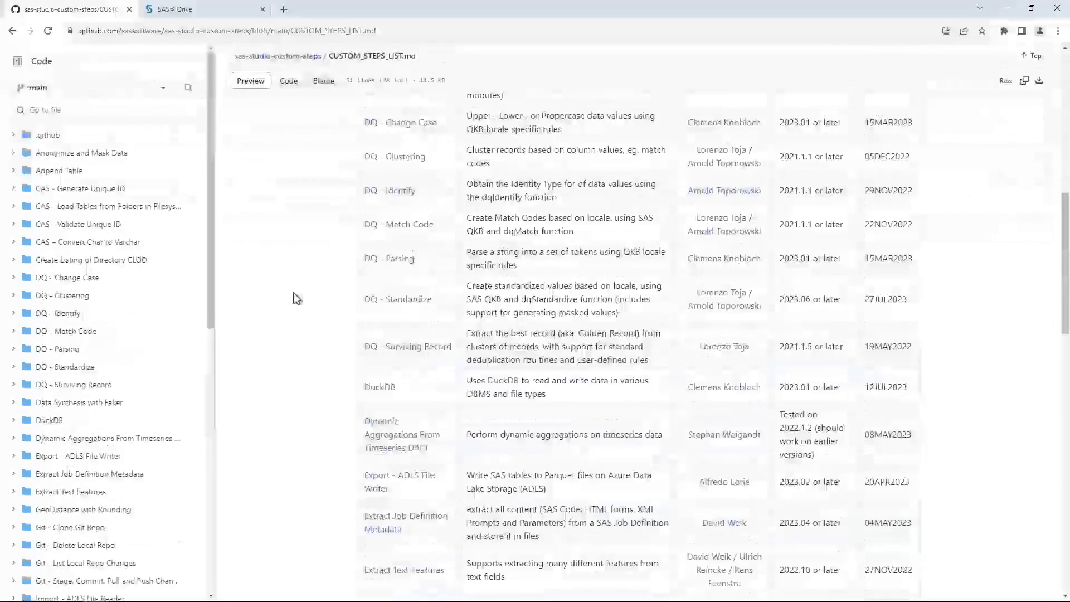
pyautogui.scroll(-6, 296, 297)
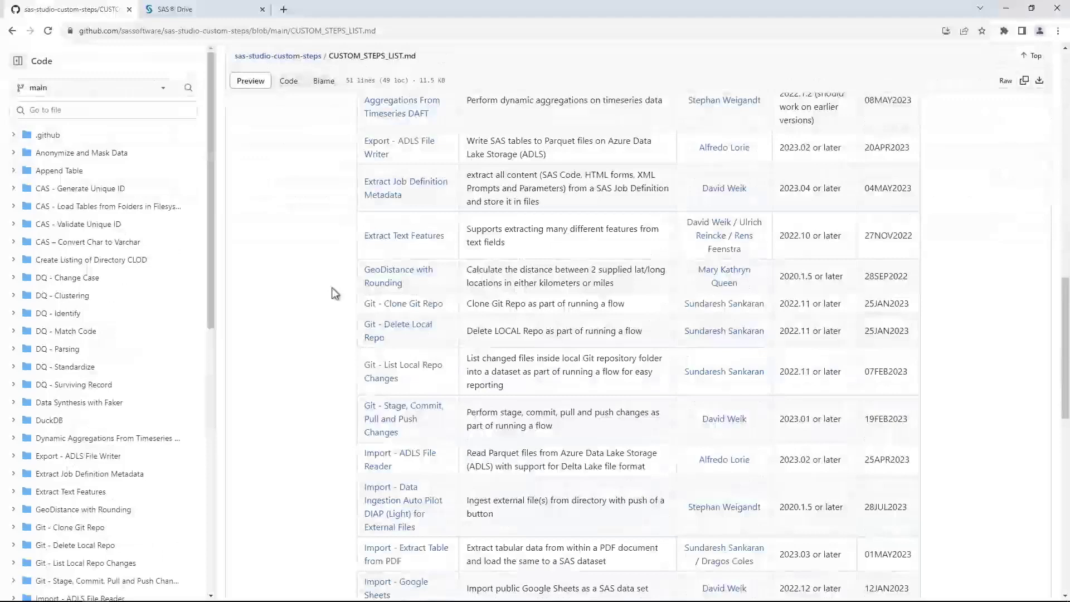
pyautogui.click(370, 282)
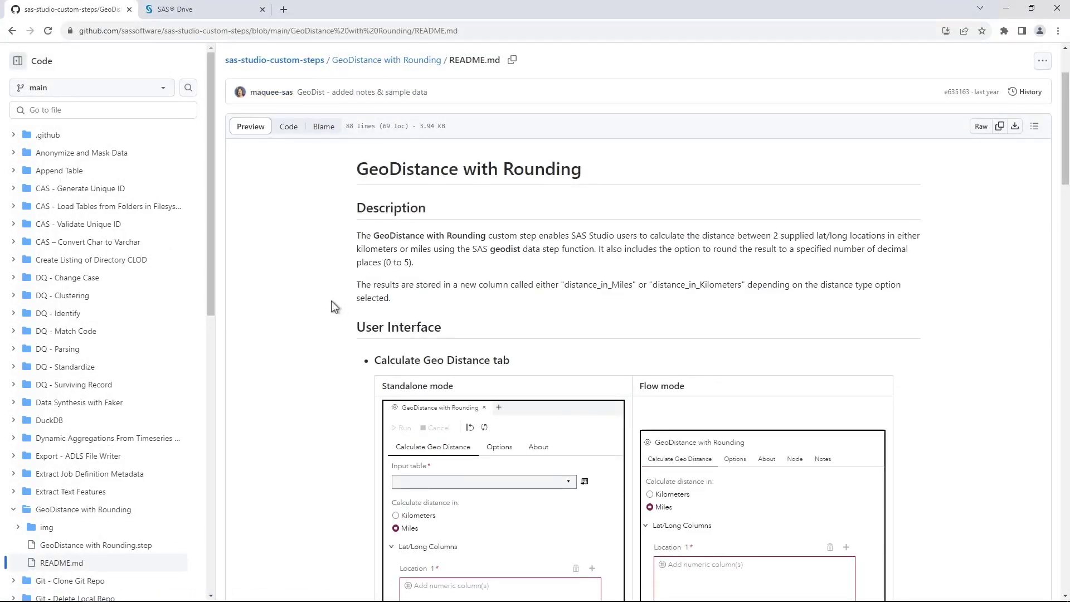
# Read through the README's requirements: SAS Viya 2020.1.5 or later and two latitude/longitude column pairs
pyautogui.scroll(-5, 334, 307)
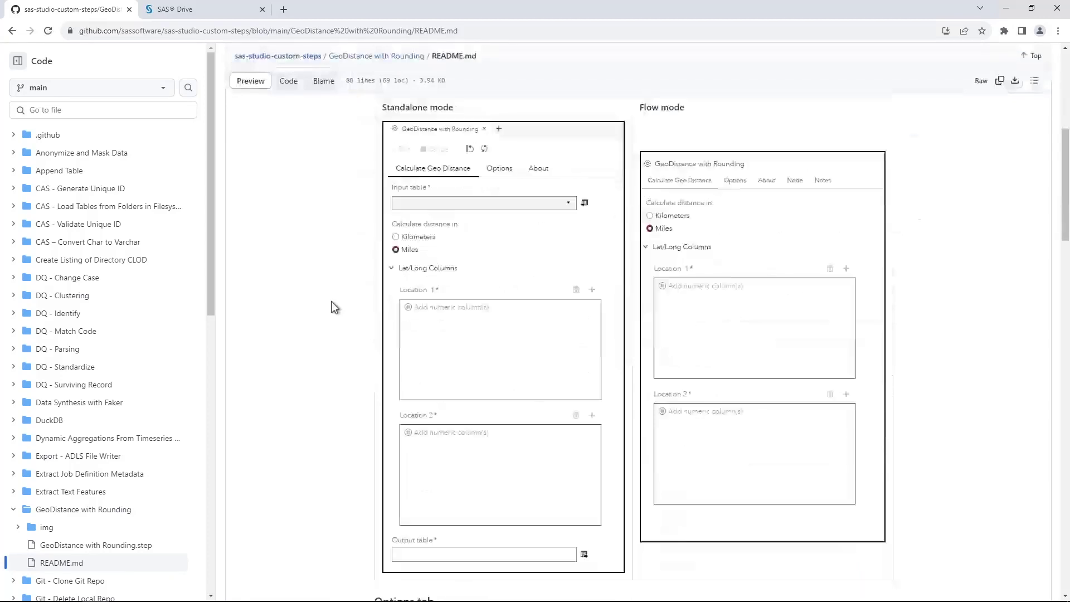
pyautogui.scroll(-3, 333, 307)
pyautogui.scroll(-4, 333, 307)
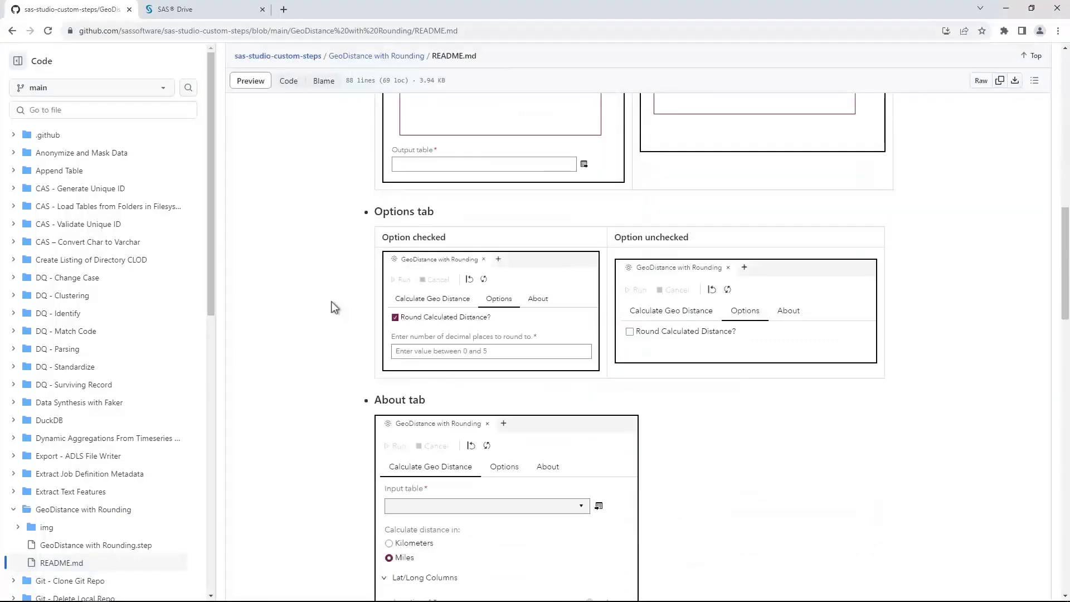
pyautogui.scroll(-5, 333, 307)
pyautogui.scroll(-5, 333, 307)
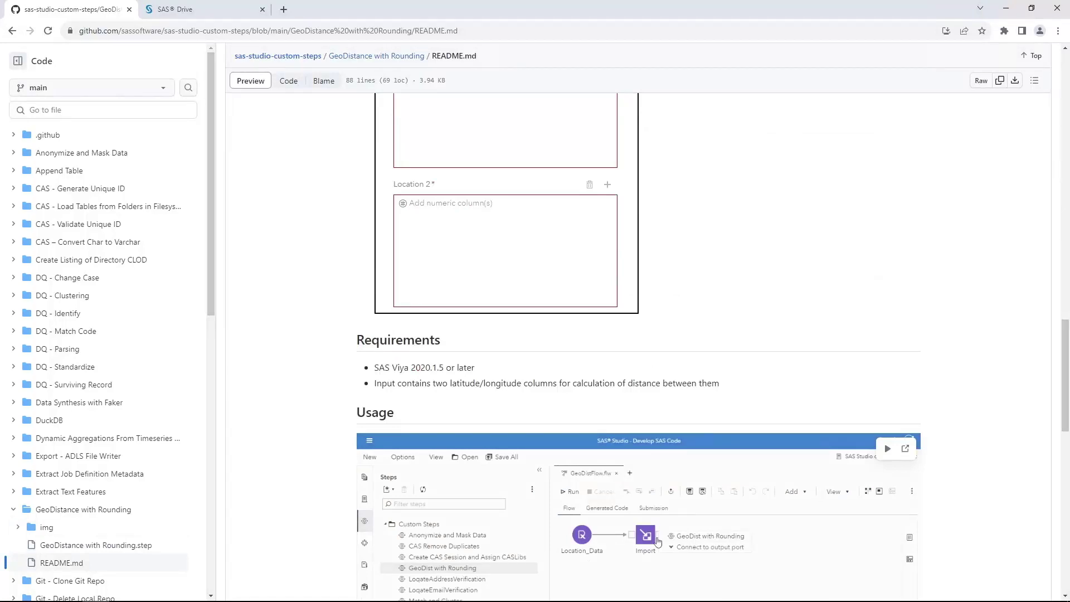
pyautogui.scroll(10, 334, 307)
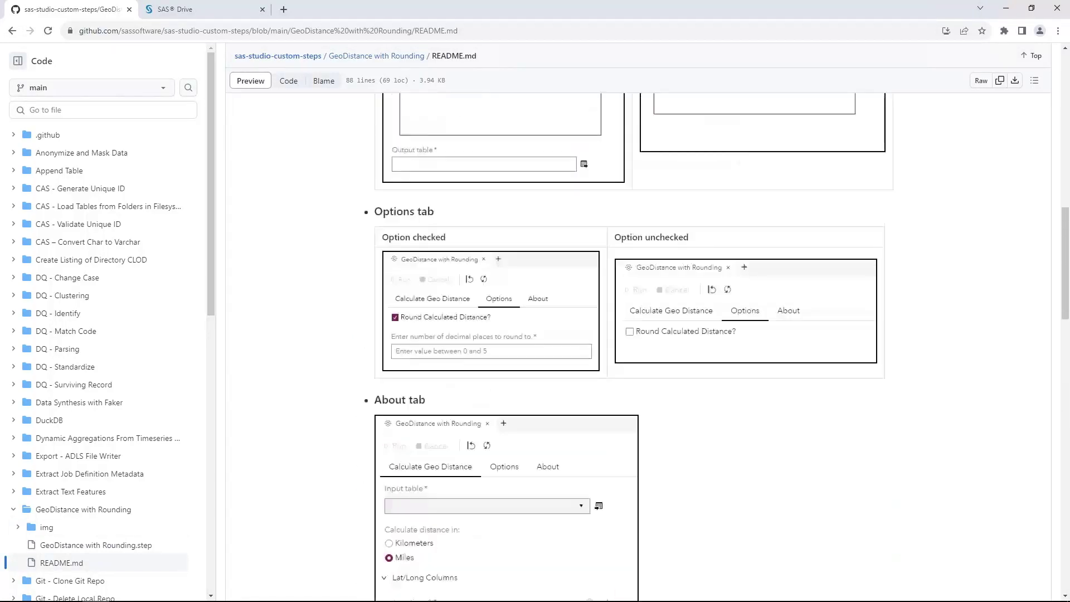
pyautogui.scroll(9, 629, 345)
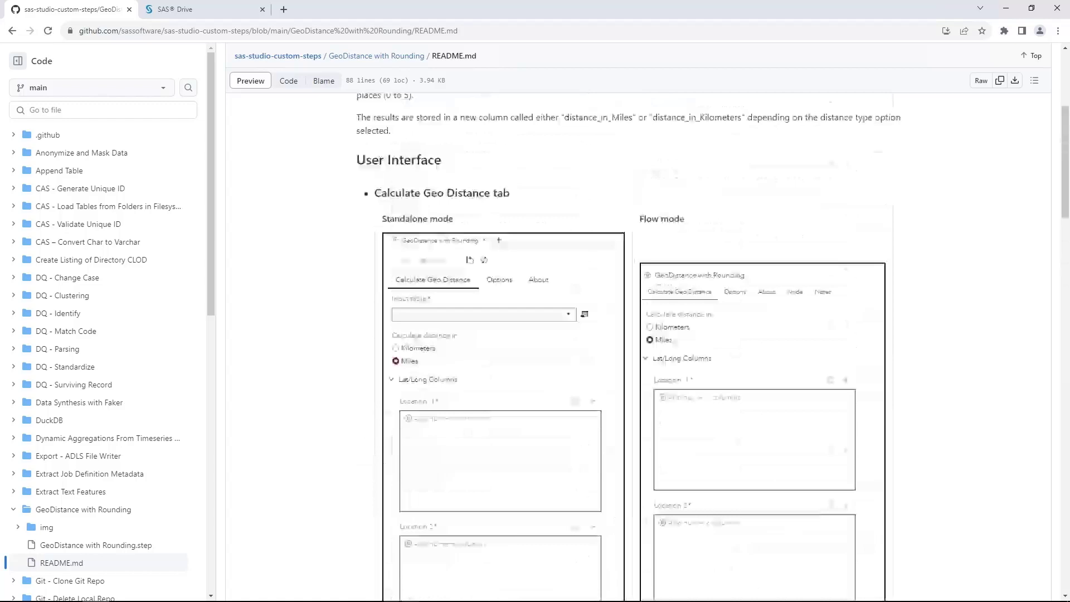
pyautogui.scroll(2, 629, 345)
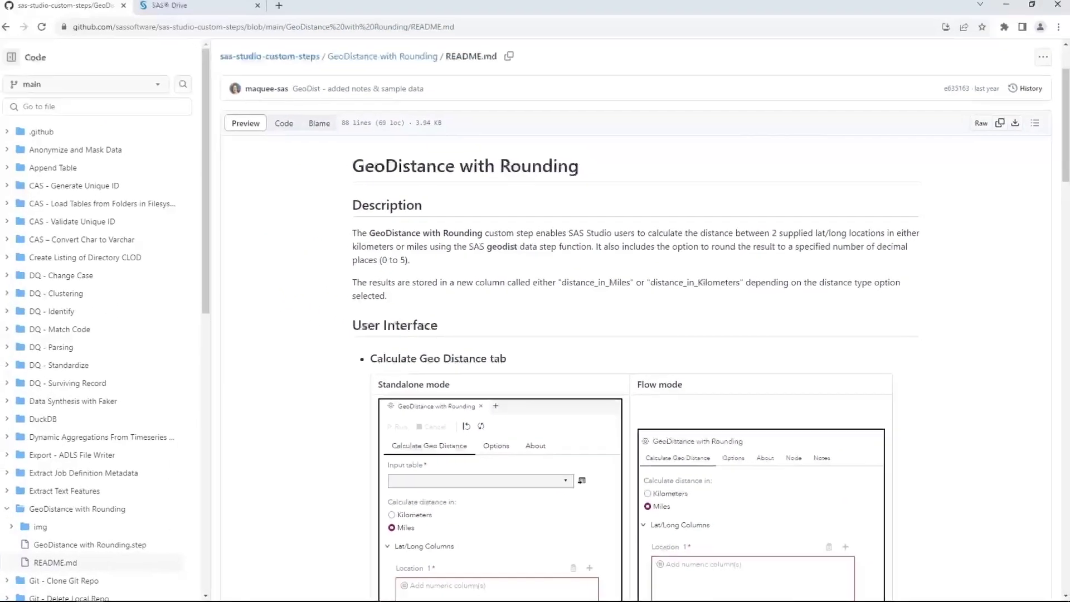
pyautogui.scroll(-10, 335, 307)
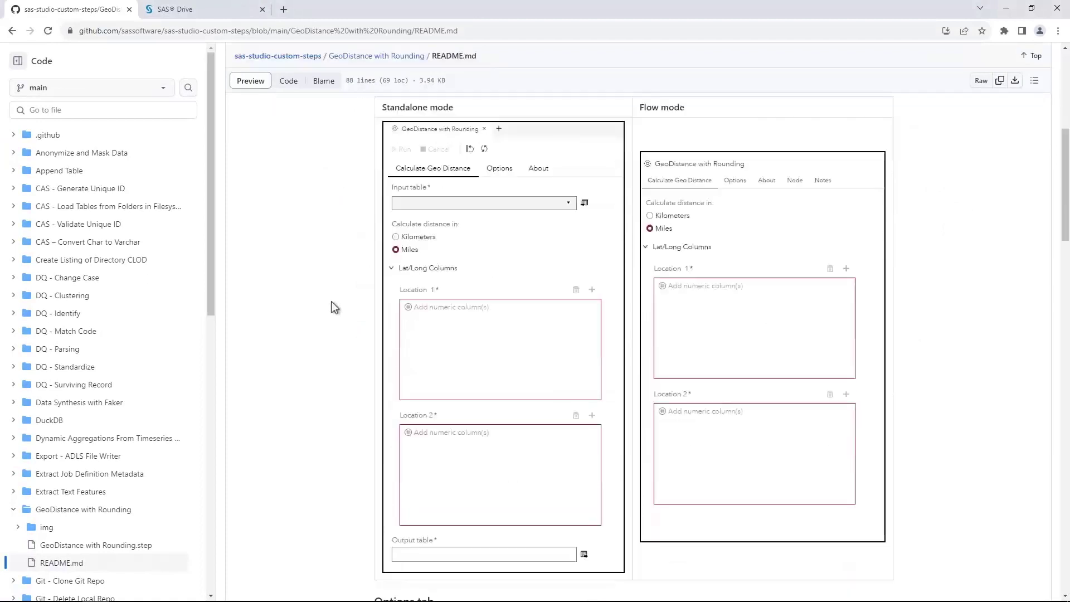
pyautogui.scroll(-10, 335, 307)
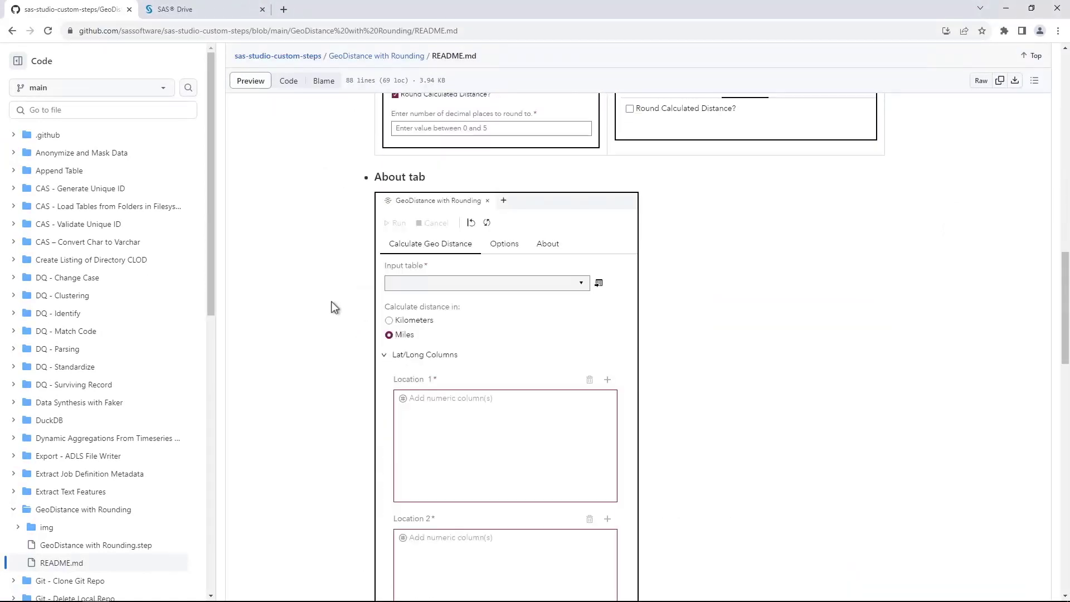
pyautogui.scroll(-1, 334, 307)
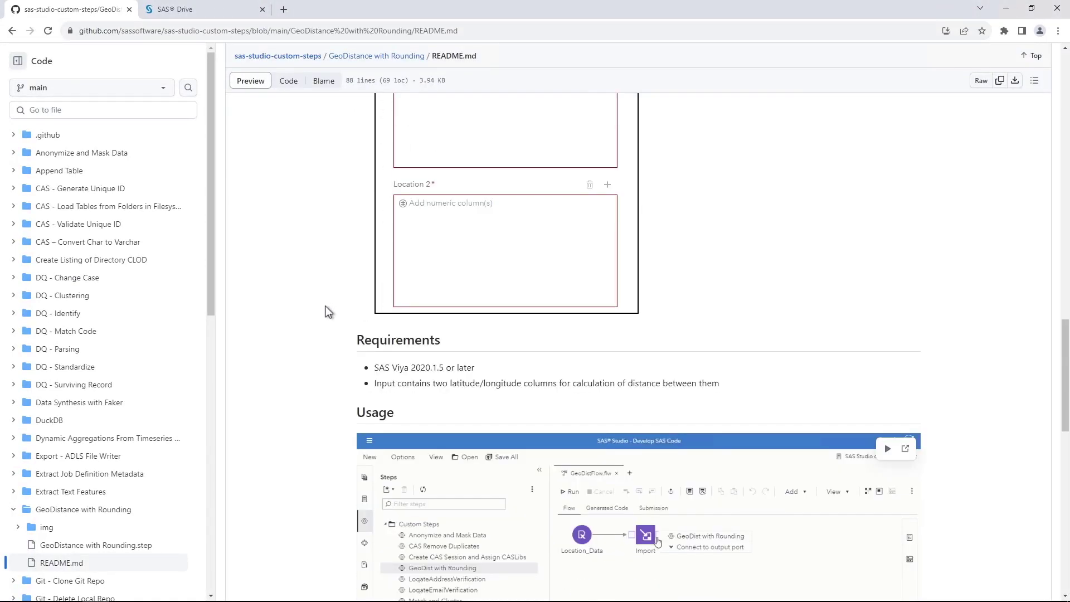
# Open GeoDistance with Rounding.step in GitHub and download its raw file
pyautogui.click(147, 546)
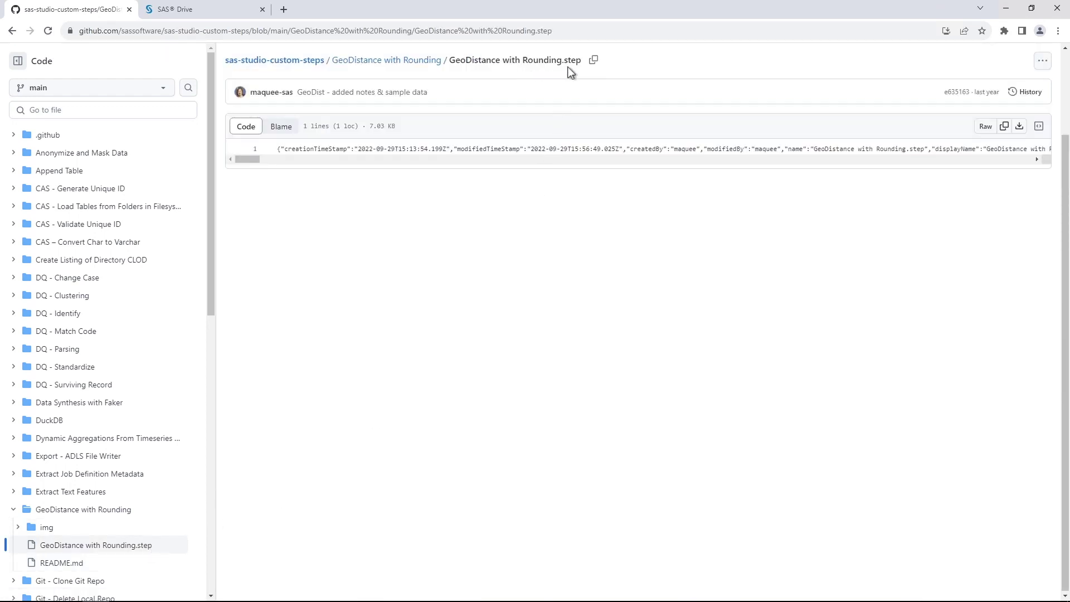
pyautogui.click(1019, 127)
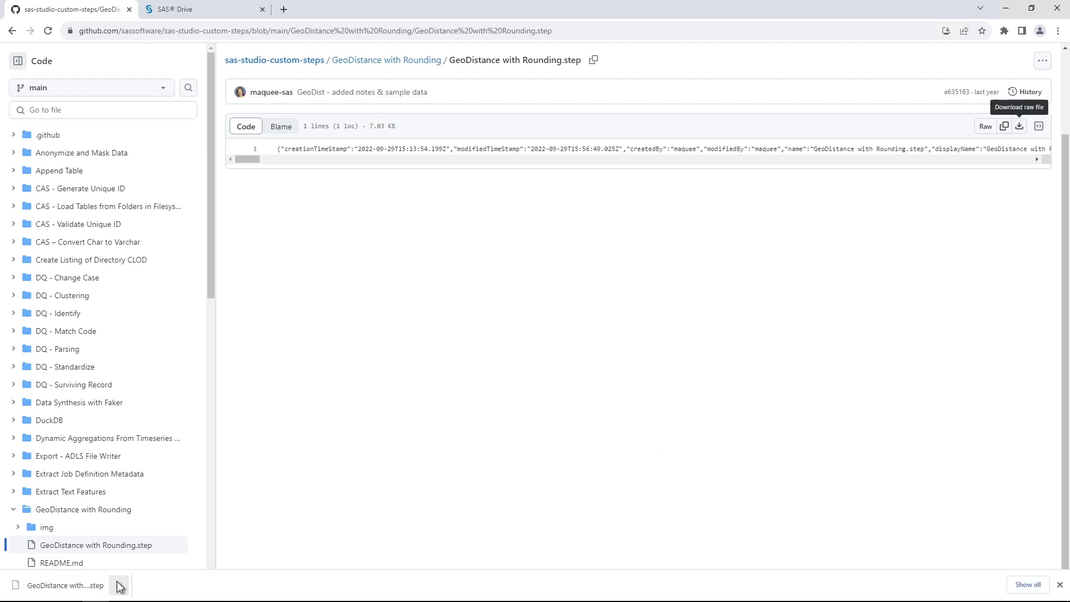
# Go from SAS Drive into SAS Studio via Develop Code and Flows and browse the SAS Content folders
pyautogui.click(179, 13)
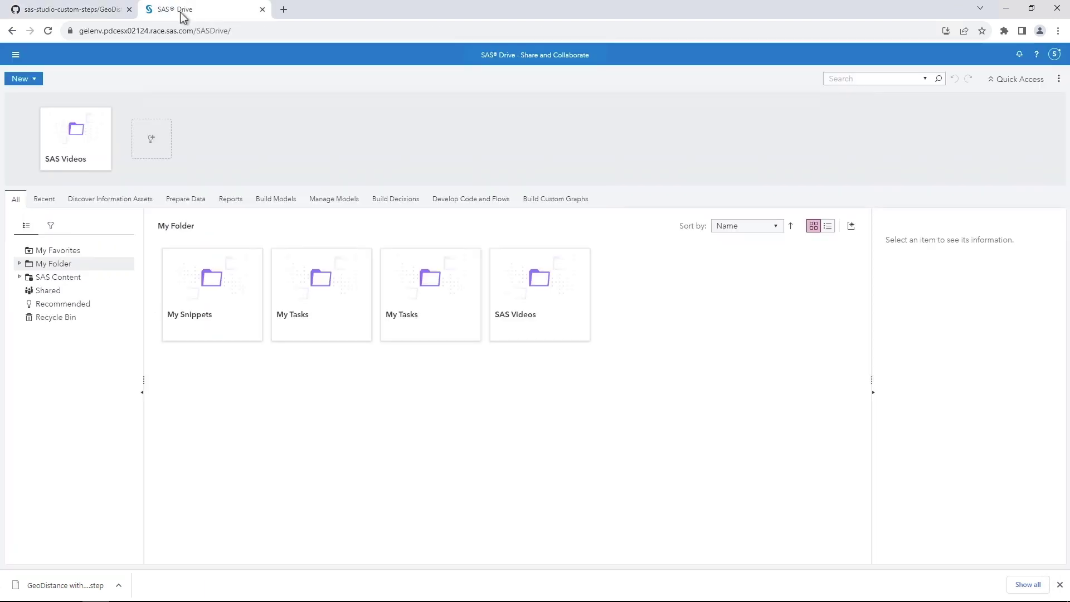
pyautogui.click(16, 54)
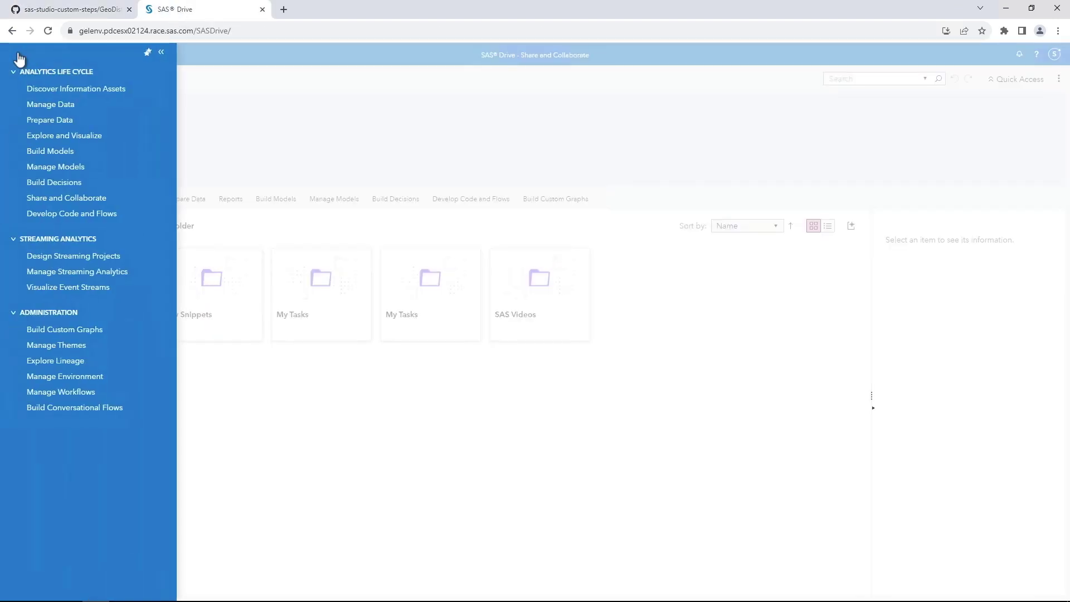
pyautogui.click(46, 215)
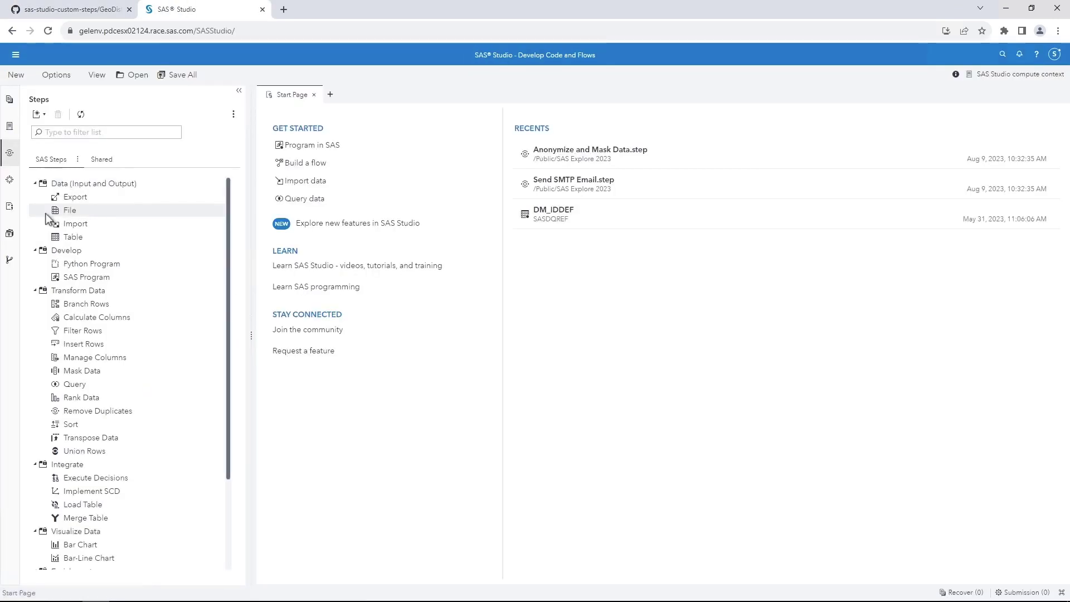
pyautogui.click(103, 163)
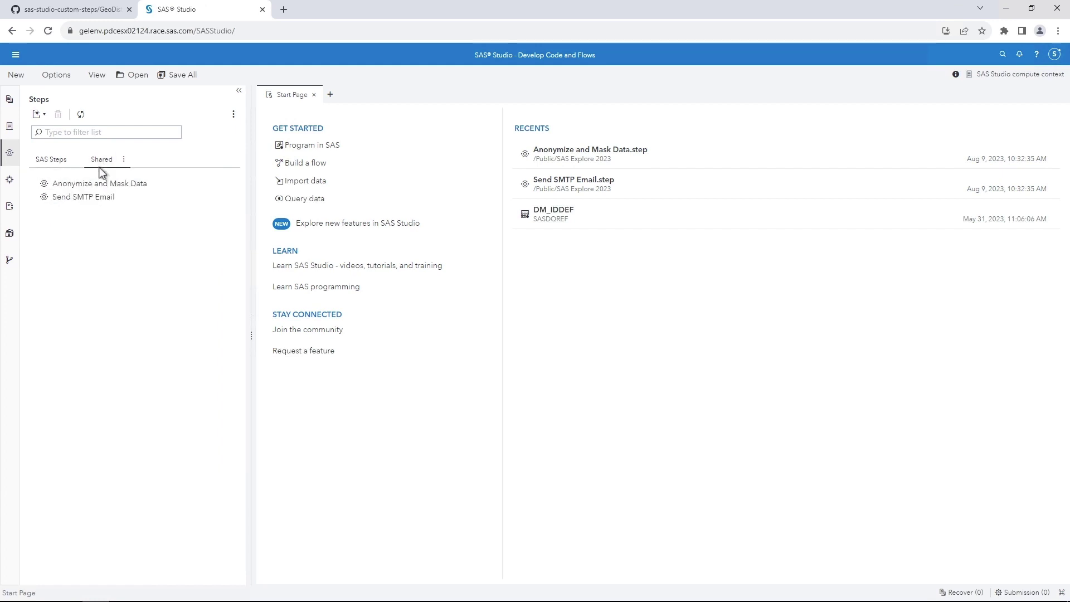
pyautogui.click(9, 127)
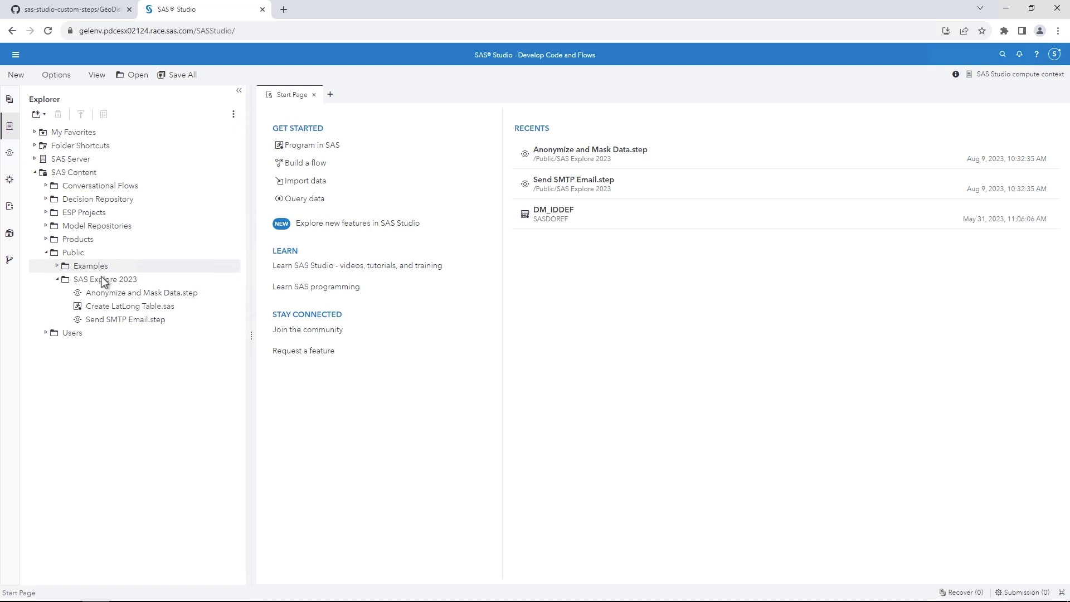
# Upload the downloaded GeoDistance with Rounding.step file into the Public/SAS Explore 2023 folder
pyautogui.rightClick(149, 280)
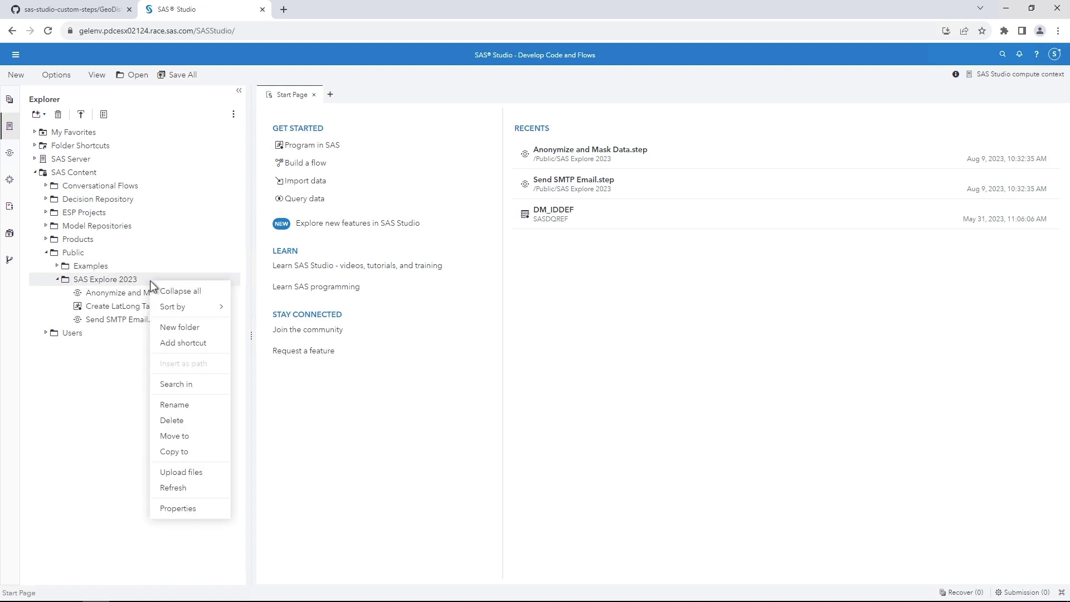
pyautogui.click(205, 477)
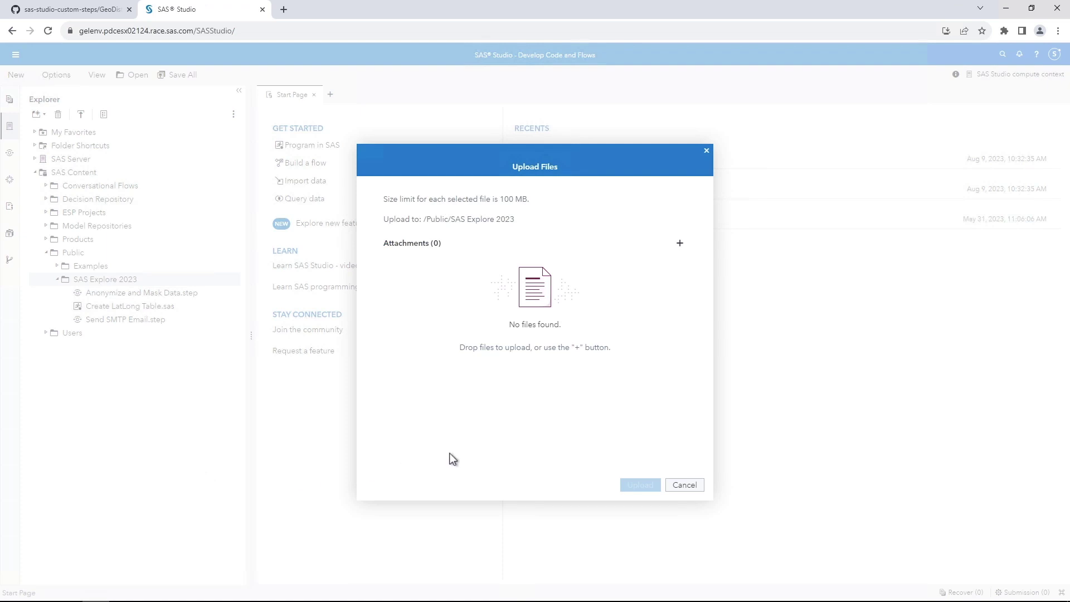
pyautogui.click(681, 245)
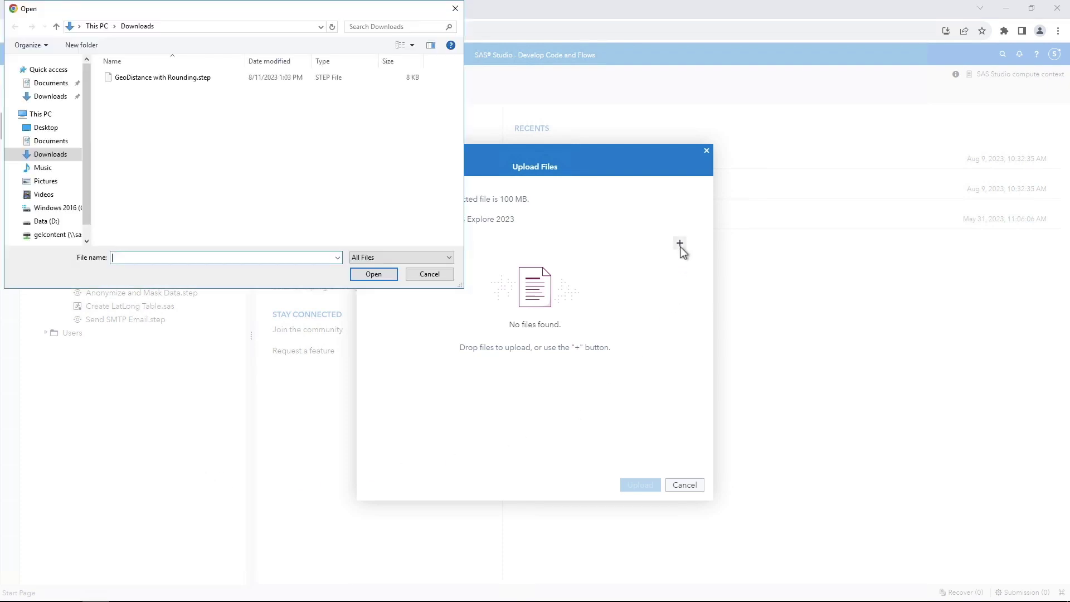
pyautogui.click(162, 82)
pyautogui.click(374, 276)
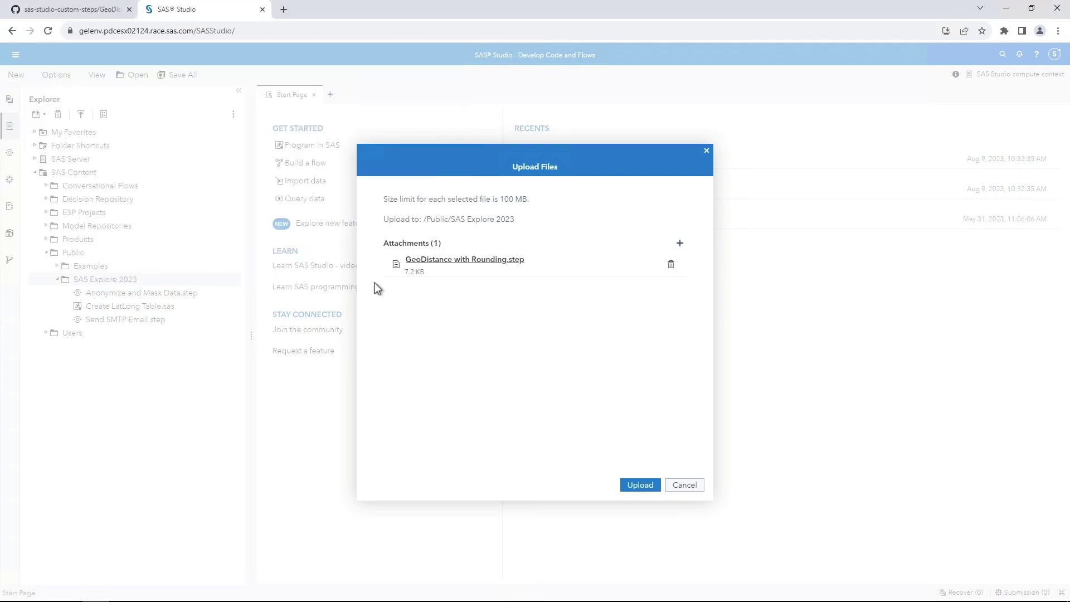
pyautogui.click(633, 492)
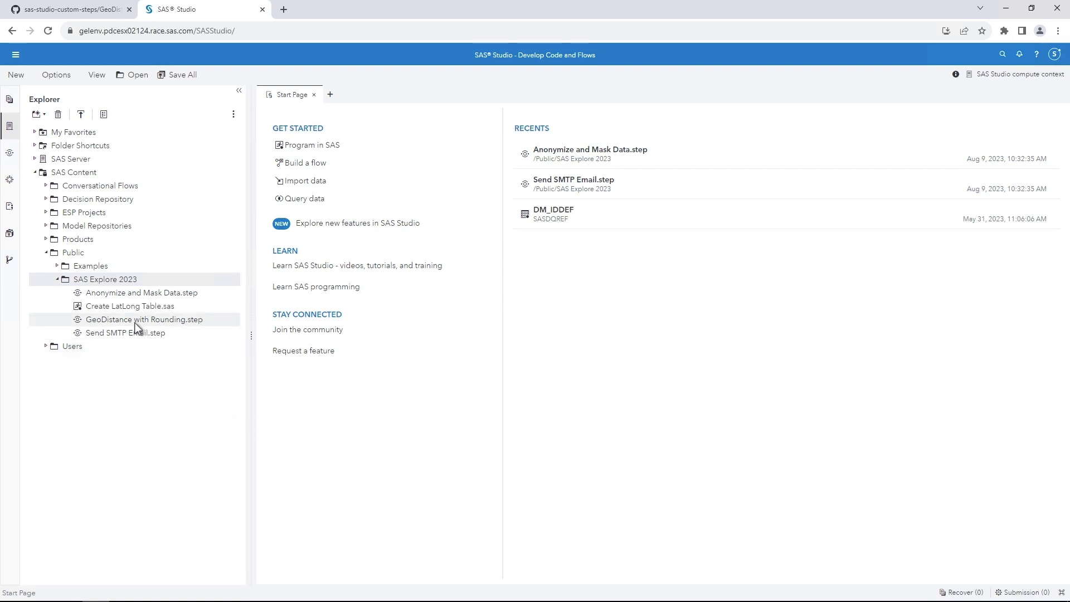
# Open the shared GeoDistance with Rounding step in the step designer for editing
pyautogui.click(8, 156)
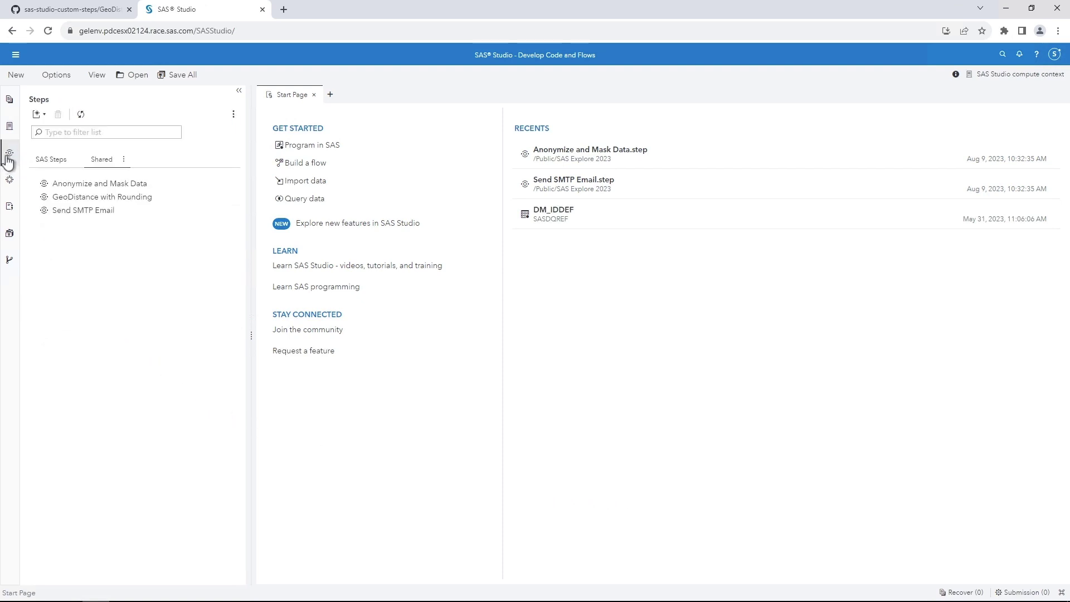
pyautogui.doubleClick(167, 199)
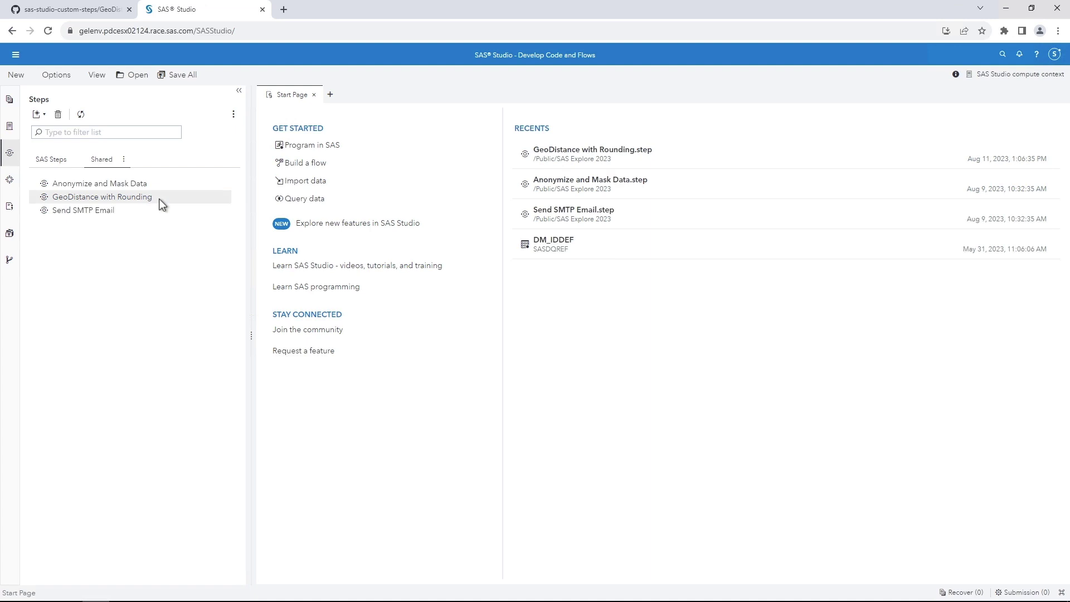
pyautogui.rightClick(162, 204)
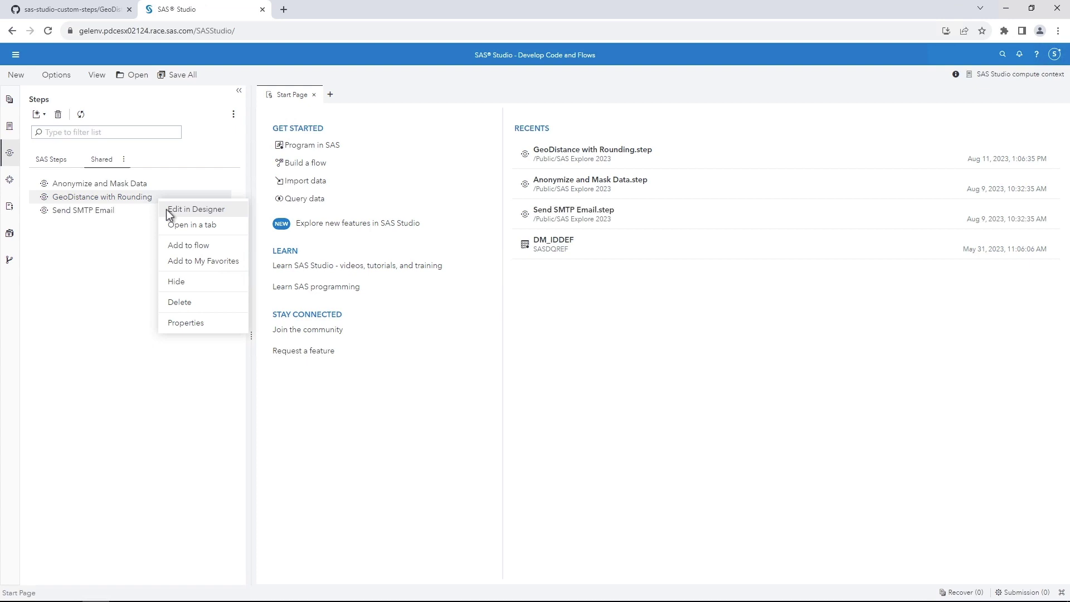
pyautogui.click(166, 209)
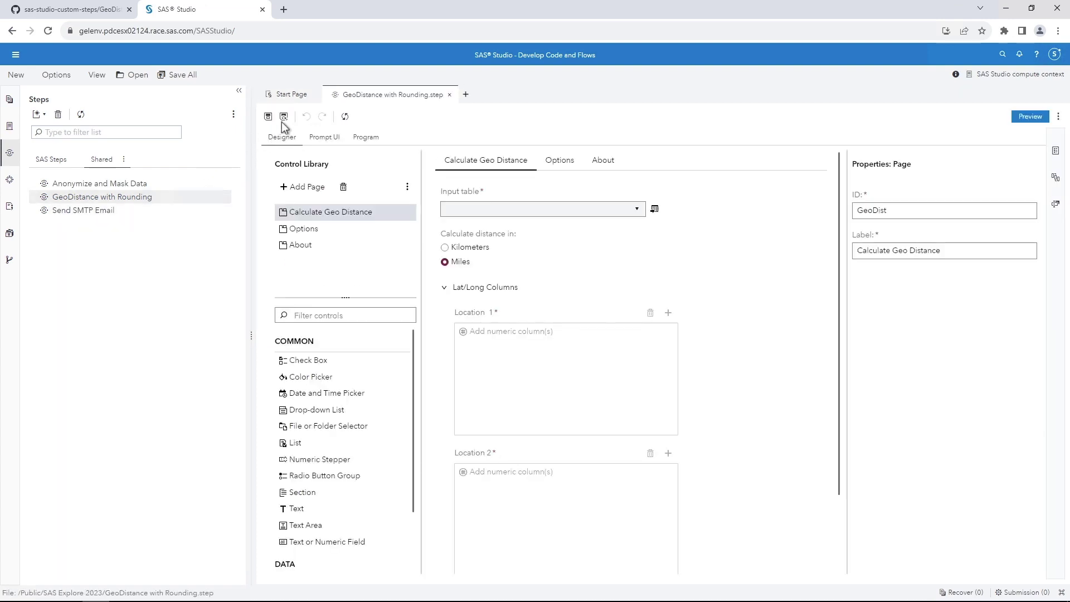
# Close the Start Page and look over the step's Options and About pages
pyautogui.click(314, 94)
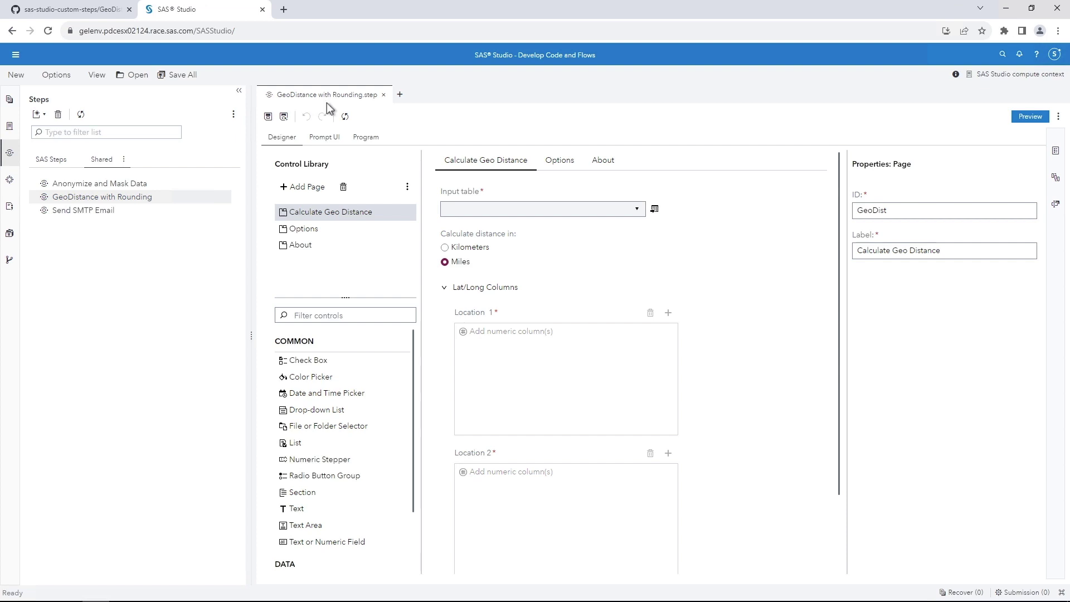
pyautogui.click(557, 162)
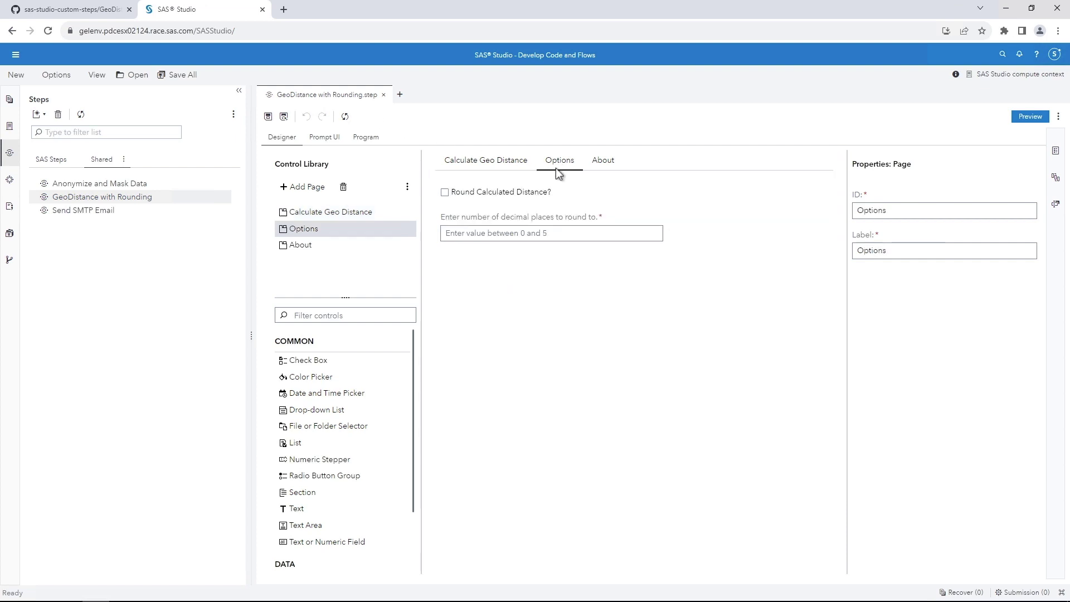
pyautogui.click(609, 165)
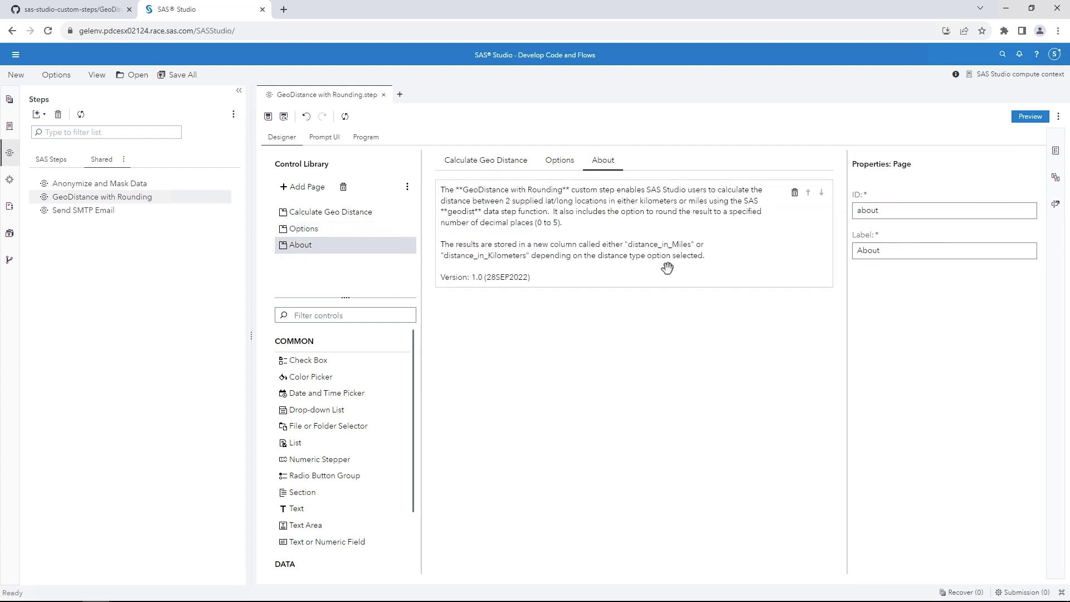
# Skim the step's Prompt UI JSON, then show its Program code computing rounded geodist distances
pyautogui.click(332, 139)
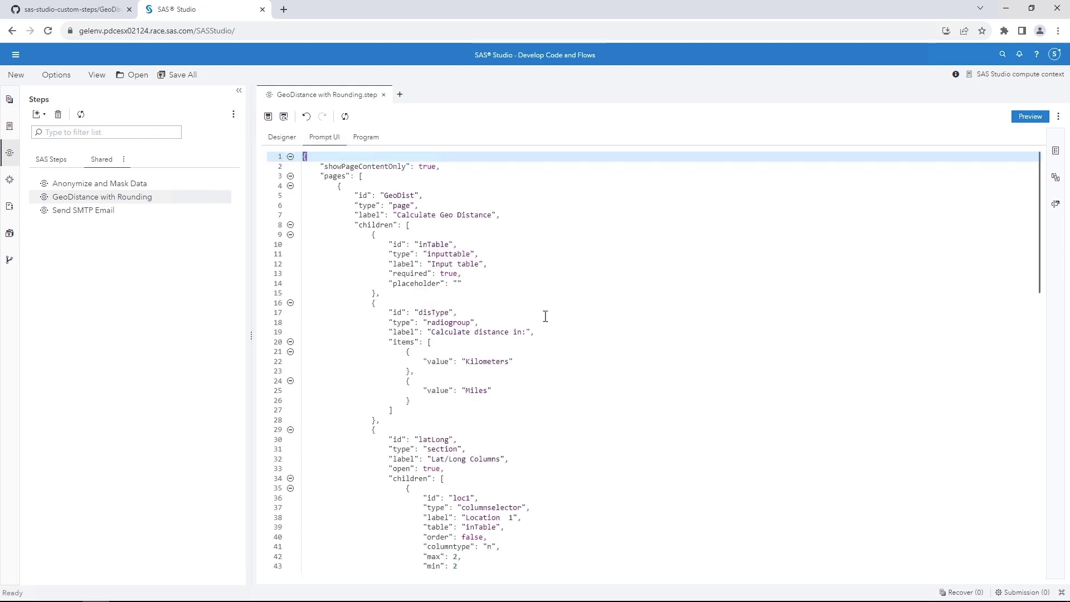
pyautogui.scroll(-10, 546, 316)
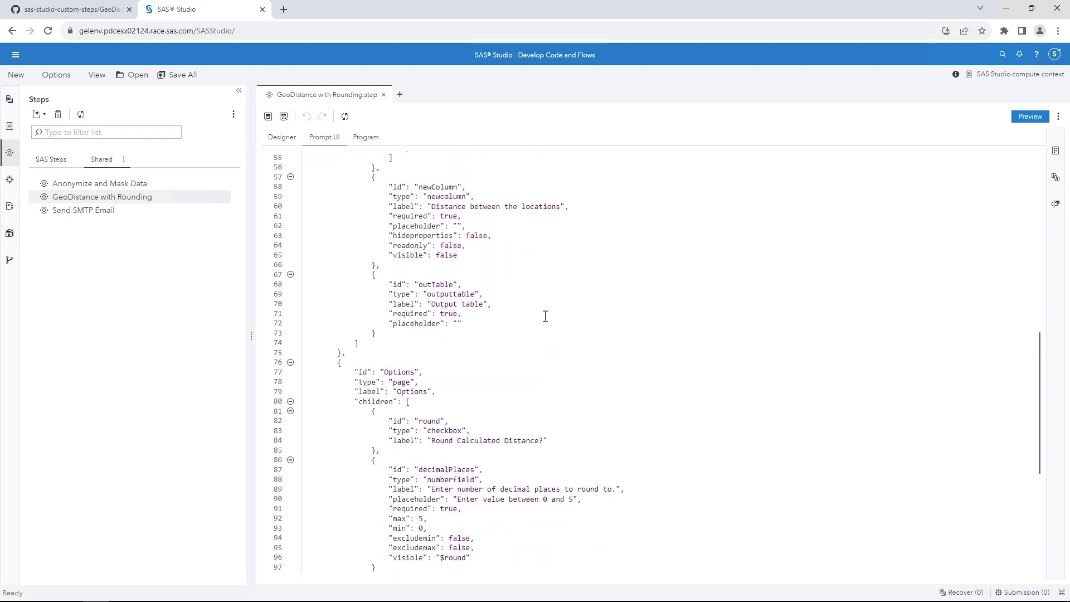
pyautogui.scroll(-5, 545, 316)
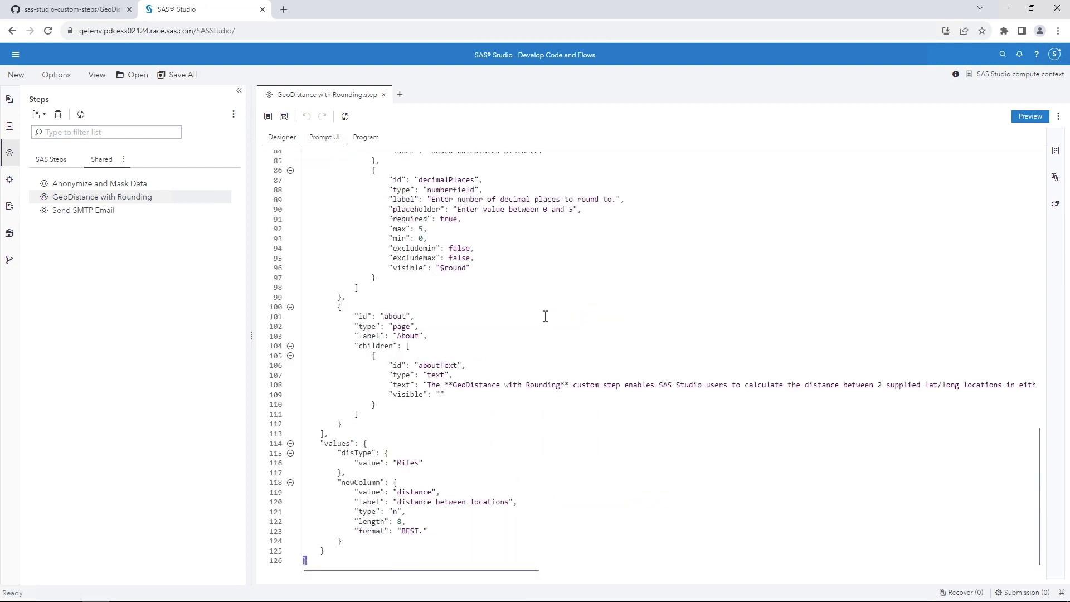
pyautogui.click(378, 142)
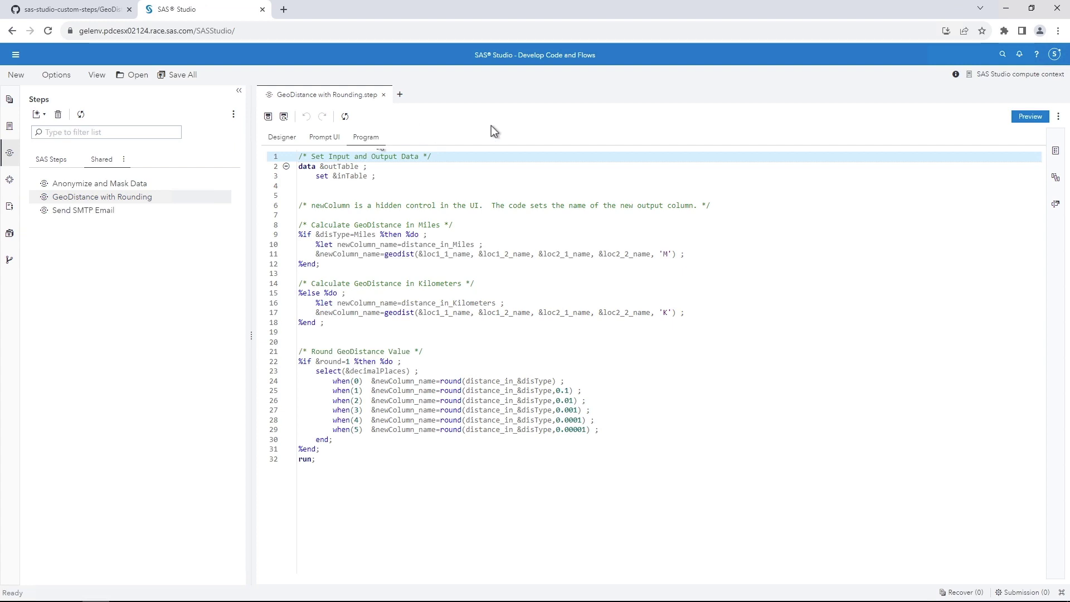
pyautogui.click(1029, 116)
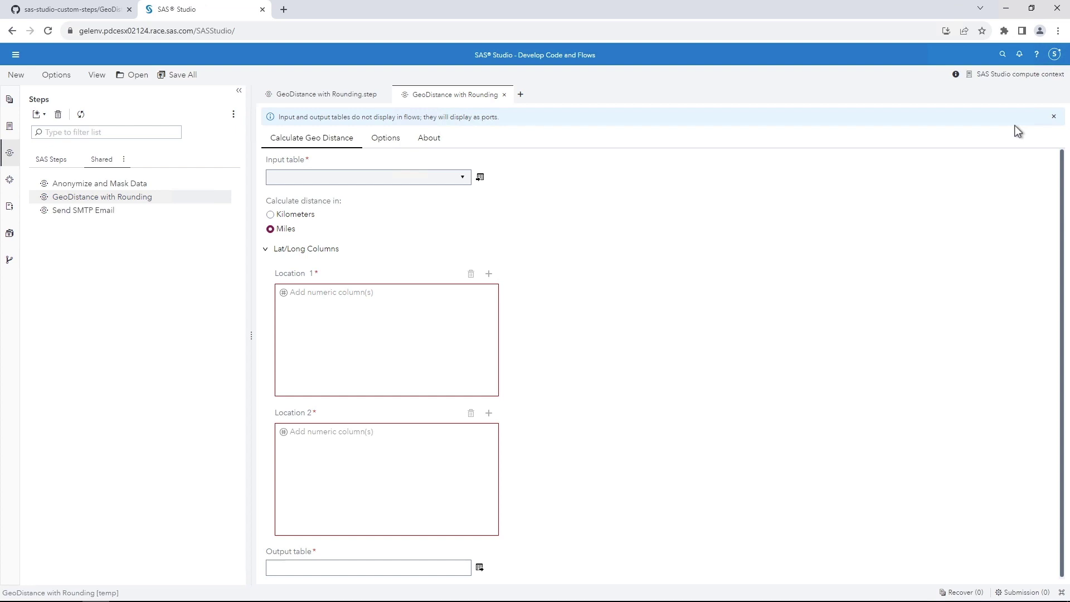
pyautogui.click(504, 96)
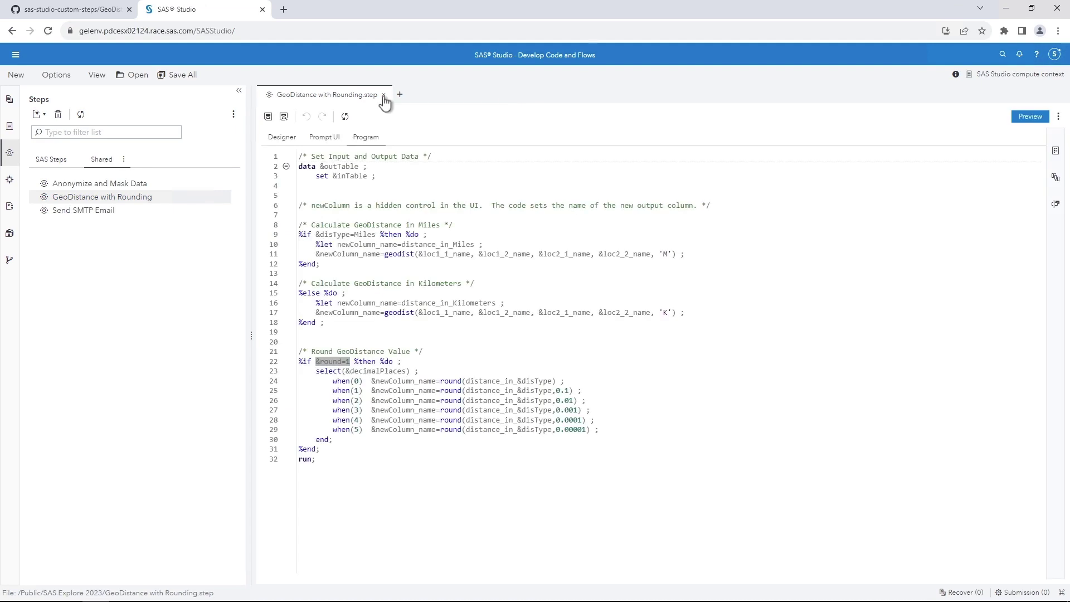
# Close the step designer and open GeoDistance with Rounding from Shared steps in a tab
pyautogui.click(383, 95)
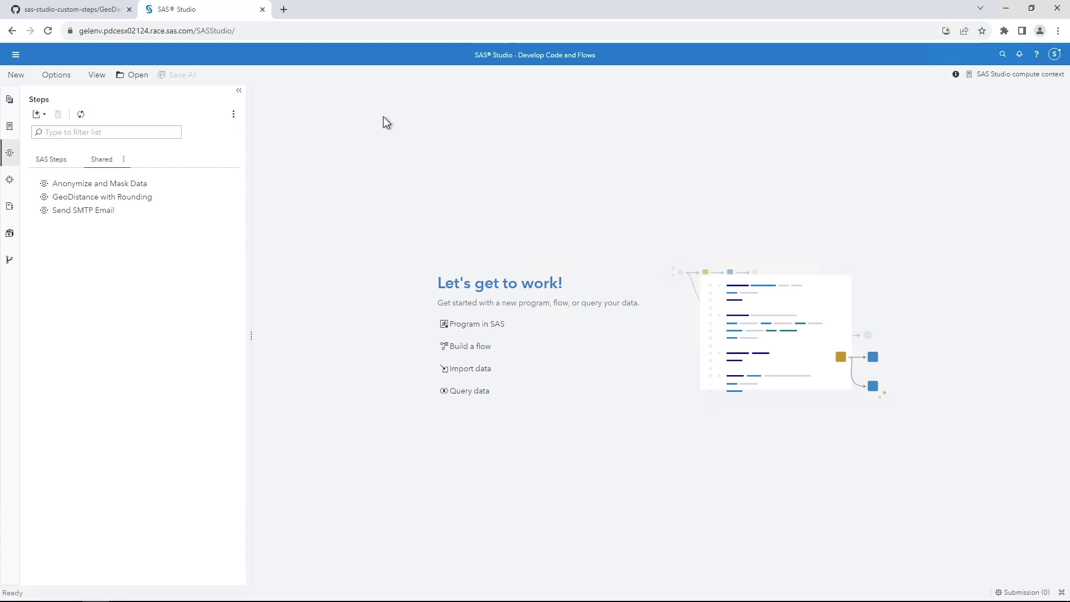
pyautogui.click(166, 202)
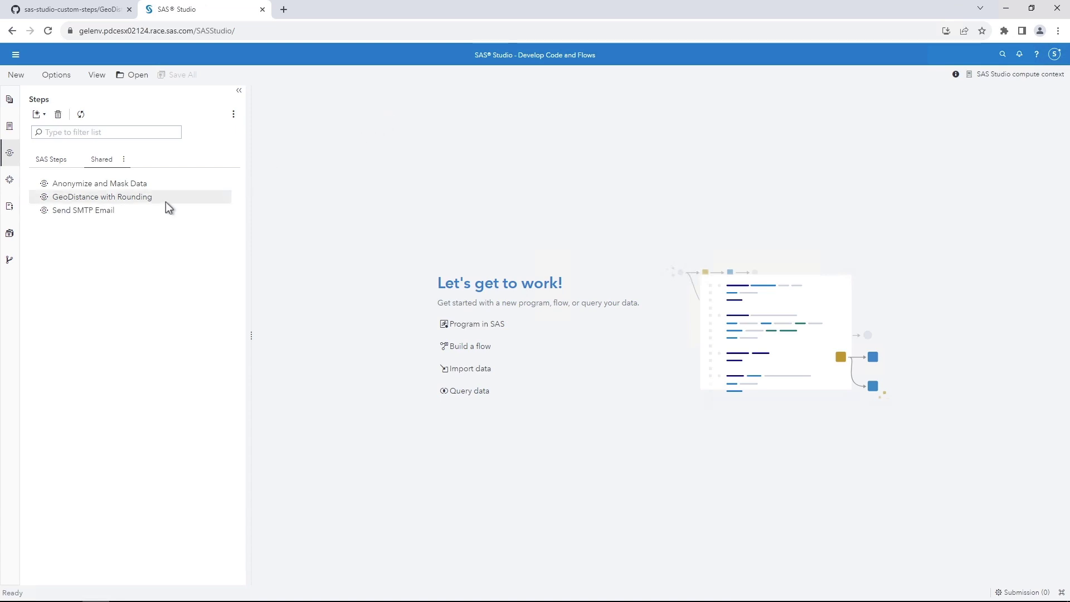
pyautogui.rightClick(169, 207)
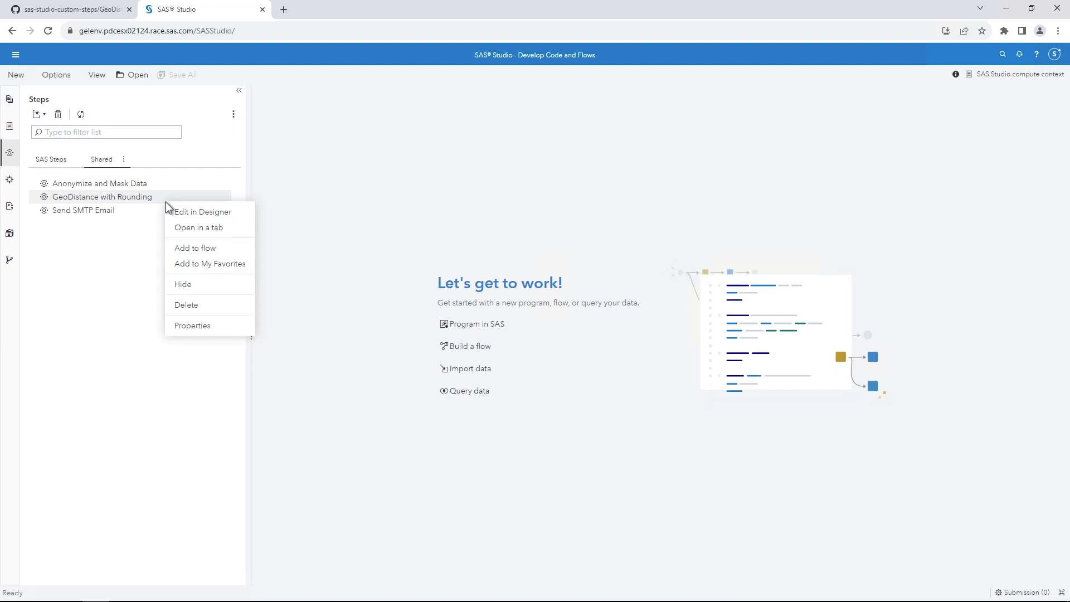
pyautogui.click(185, 228)
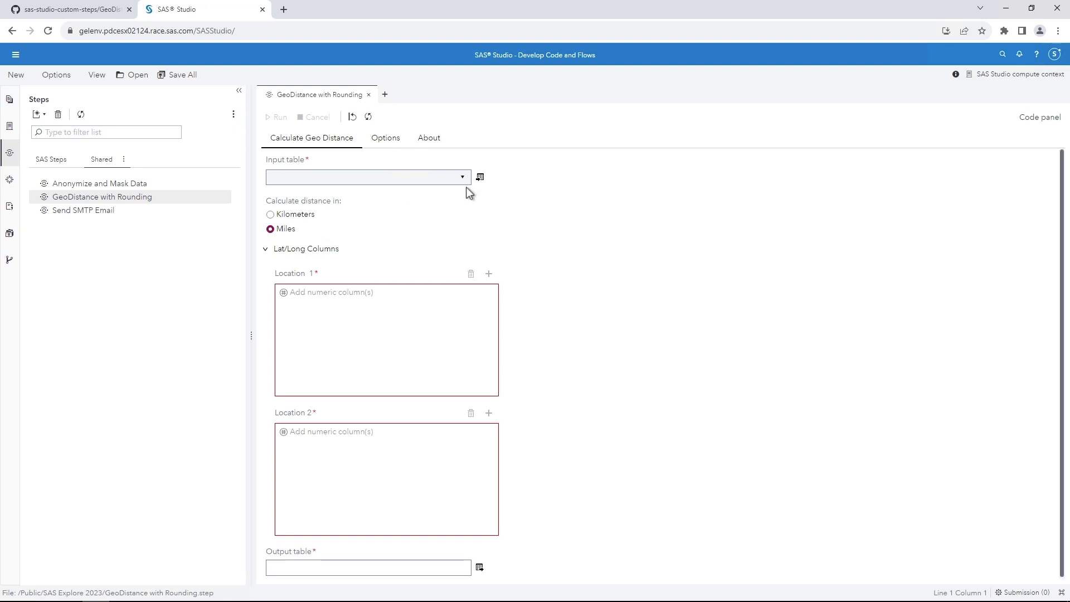
# Pick the LATLONG table from the SASDM library as the step's input table
pyautogui.click(480, 178)
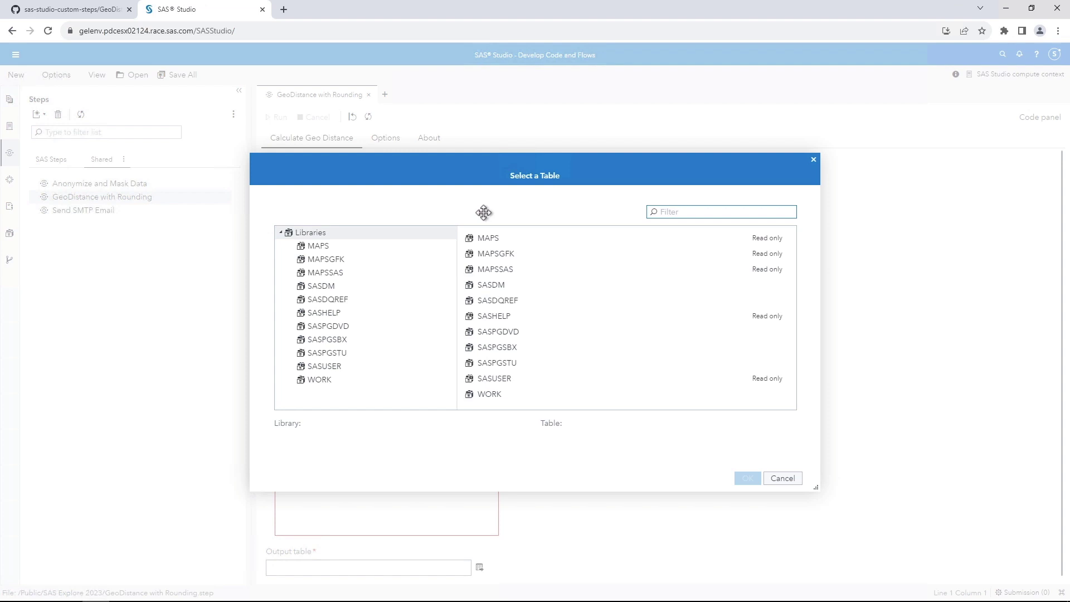
pyautogui.doubleClick(493, 287)
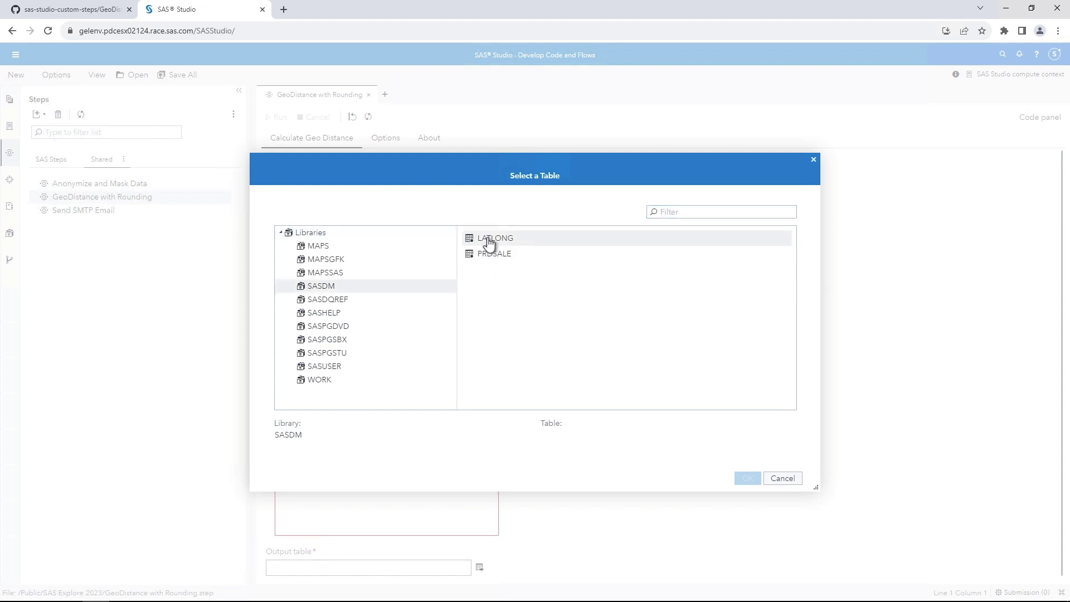
pyautogui.click(486, 240)
pyautogui.click(746, 480)
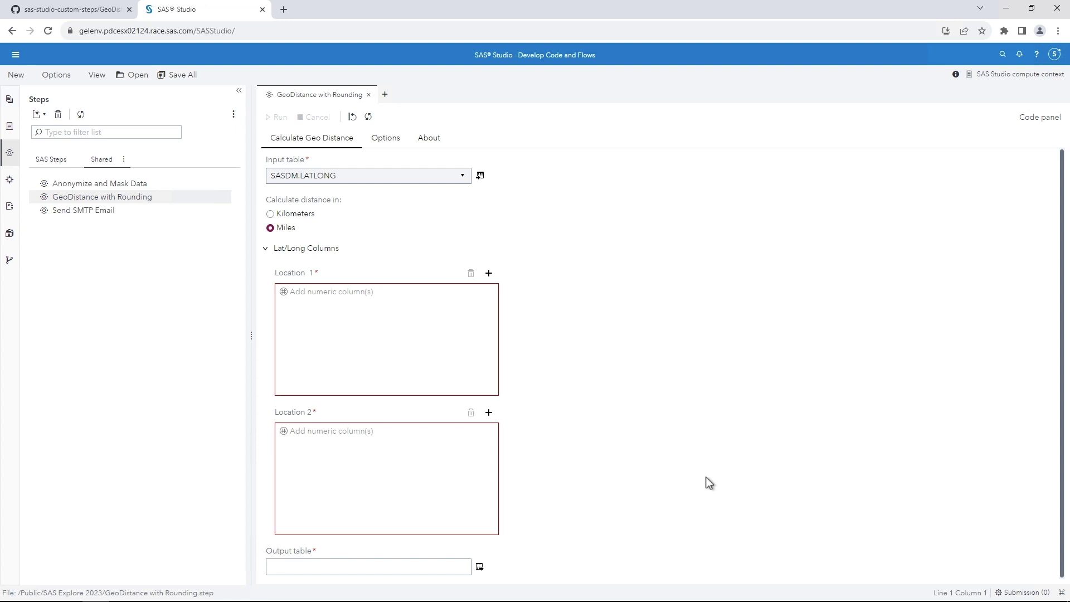
# Assign country_latitude and country_longitude as the Location 1 coordinates
pyautogui.click(488, 275)
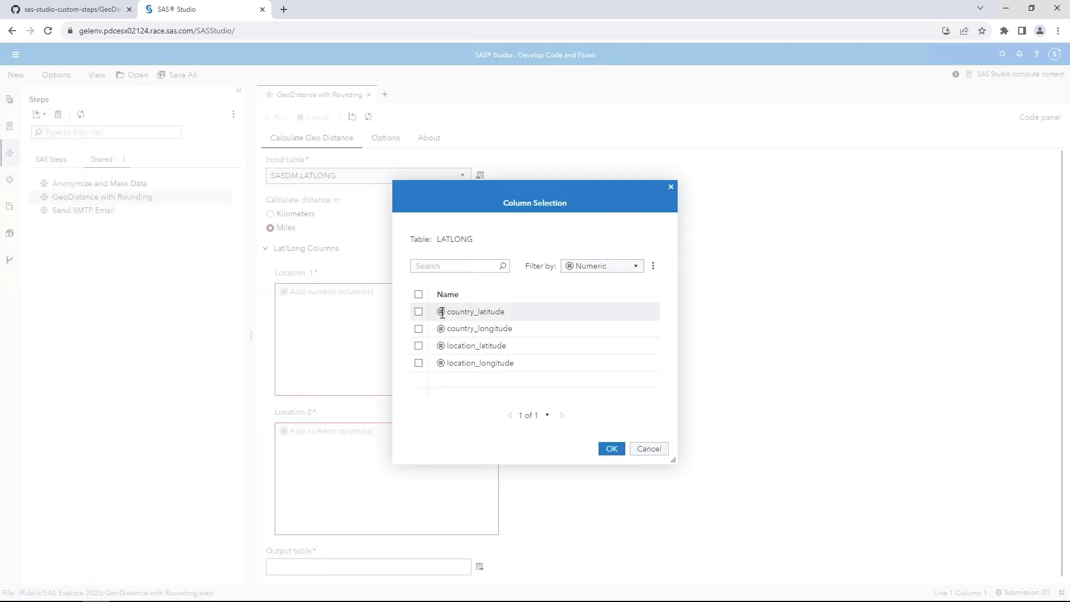
pyautogui.click(418, 312)
pyautogui.click(418, 329)
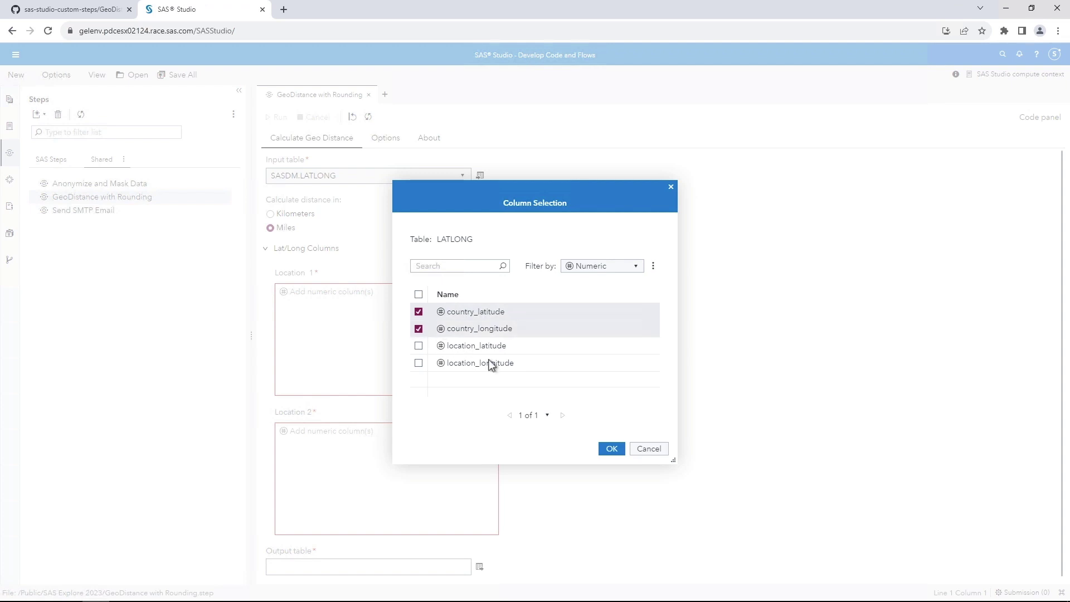
pyautogui.click(611, 449)
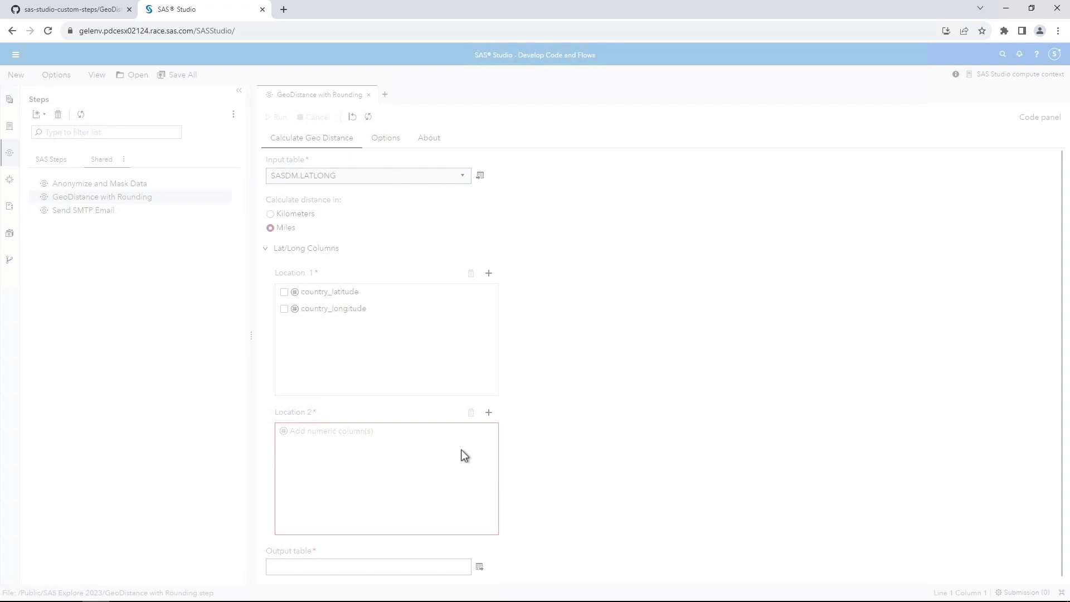
# Assign location_latitude and location_longitude as the Location 2 coordinates
pyautogui.click(489, 413)
pyautogui.click(418, 346)
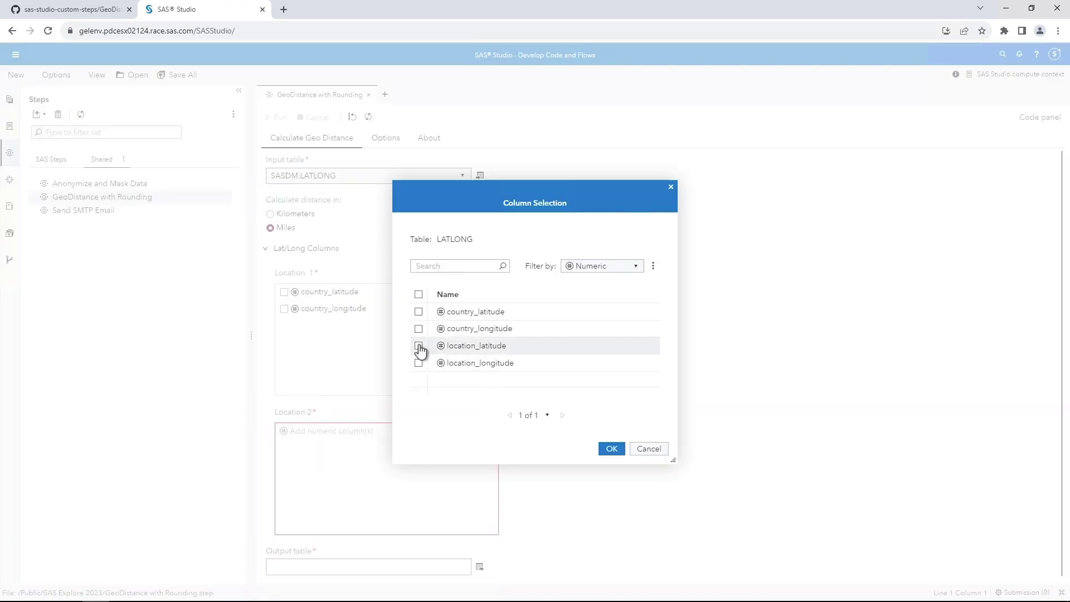
pyautogui.click(419, 362)
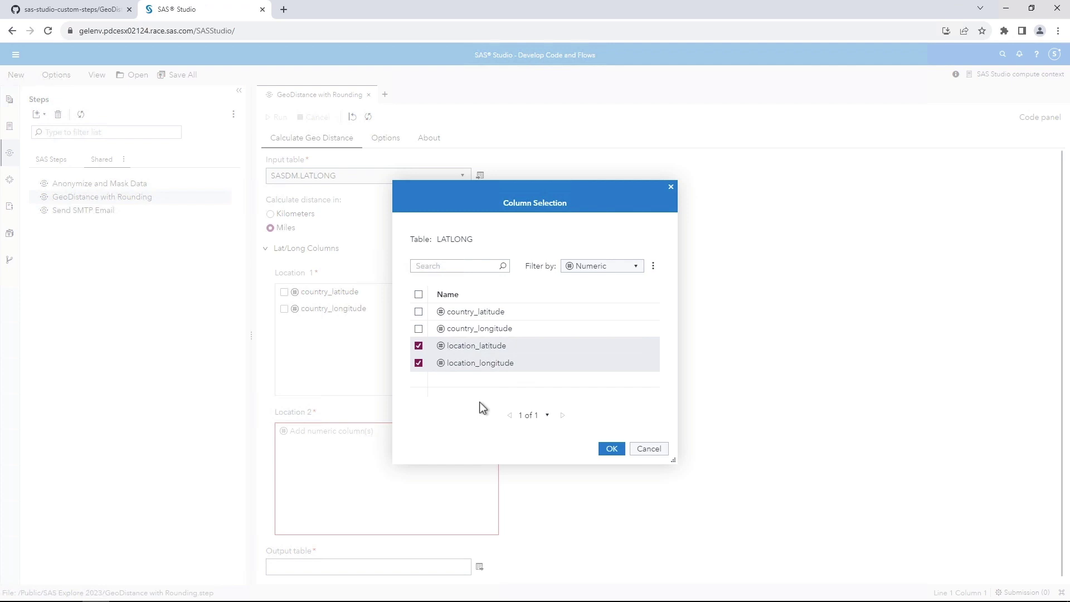
pyautogui.click(607, 450)
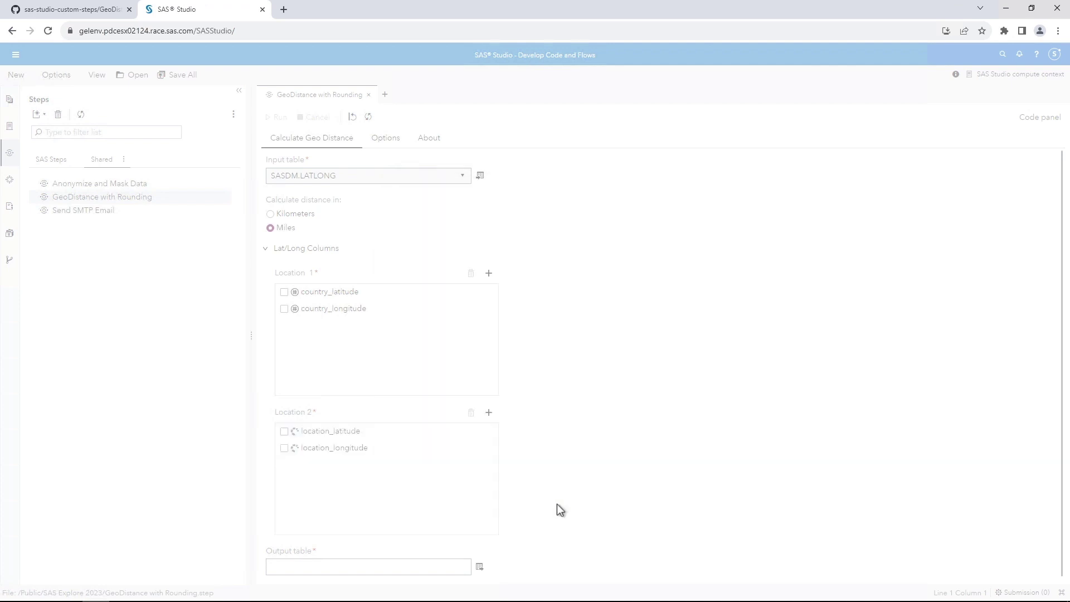
# Set the step's output table to SASDM.DISTANCE
pyautogui.click(480, 568)
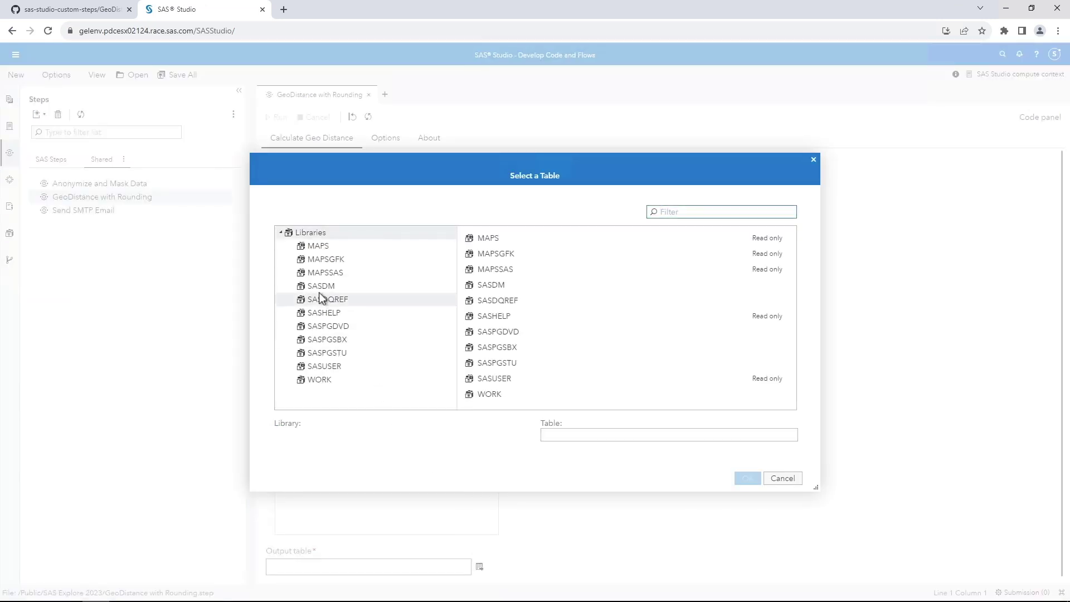
pyautogui.click(321, 287)
pyautogui.click(568, 435)
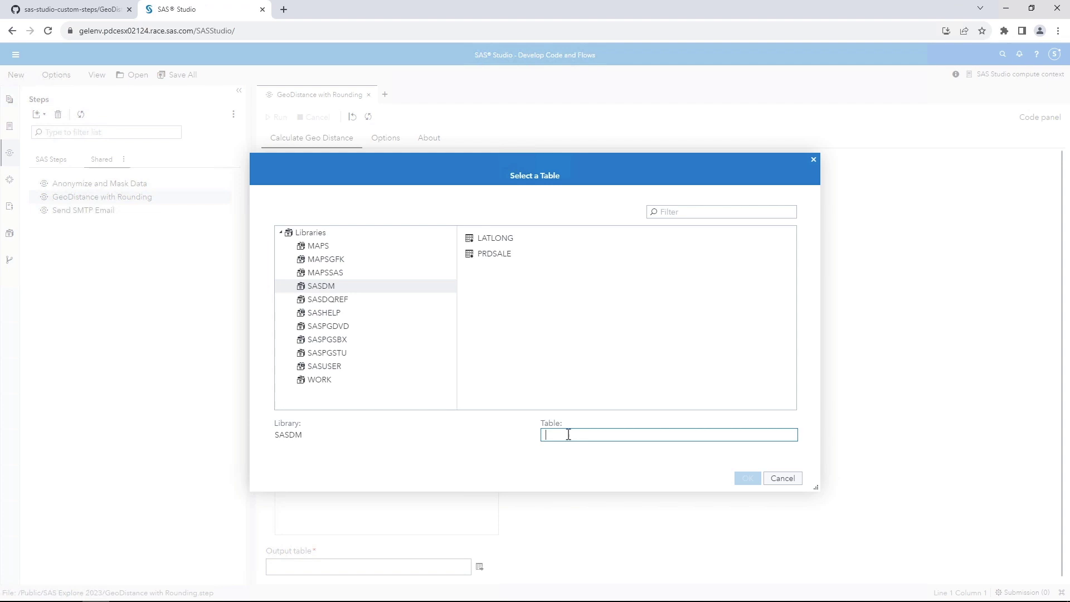
pyautogui.write('DISTANCE')
pyautogui.click(743, 486)
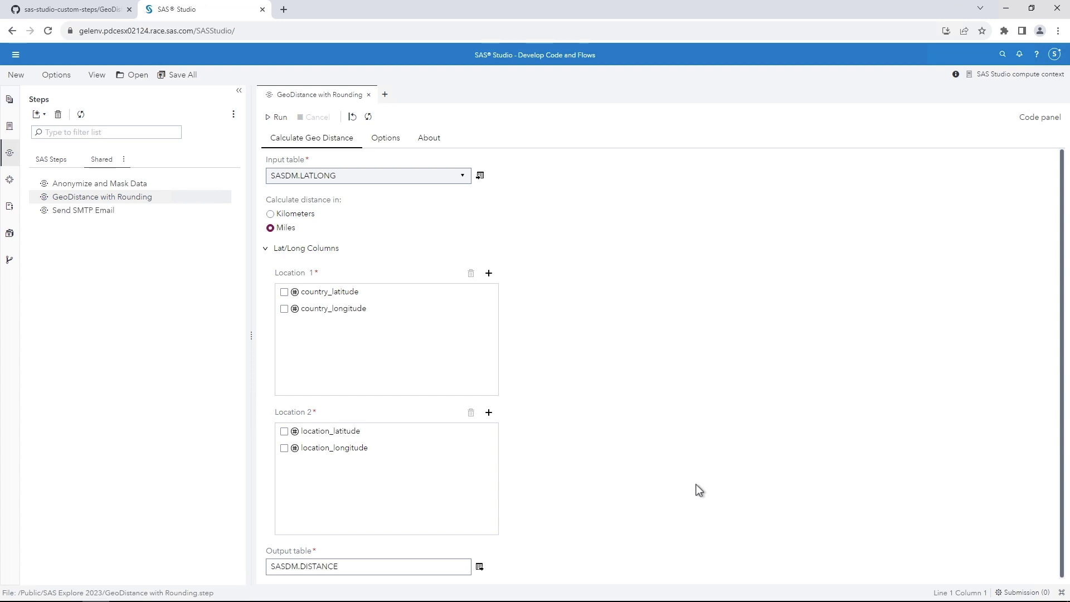
# Leave Round Calculated Distance unchecked on the Options tab
pyautogui.click(392, 139)
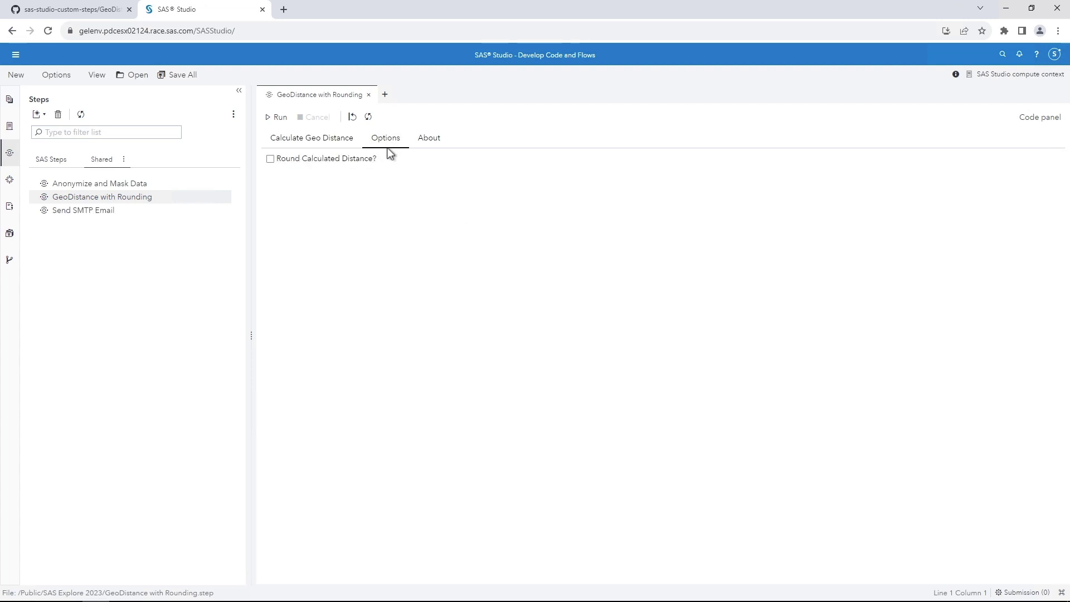
pyautogui.click(305, 163)
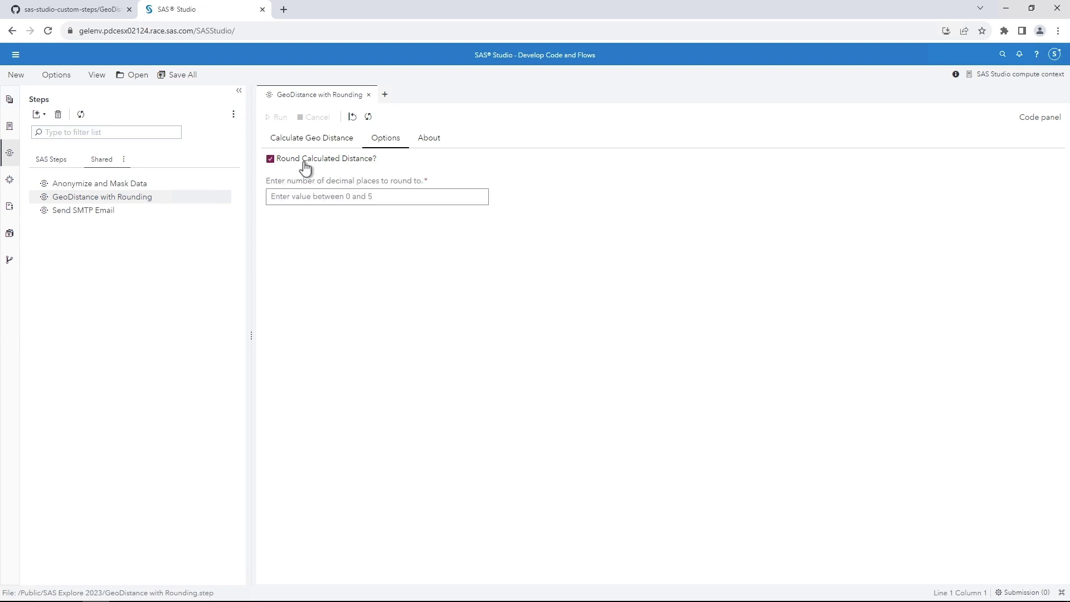
pyautogui.click(305, 163)
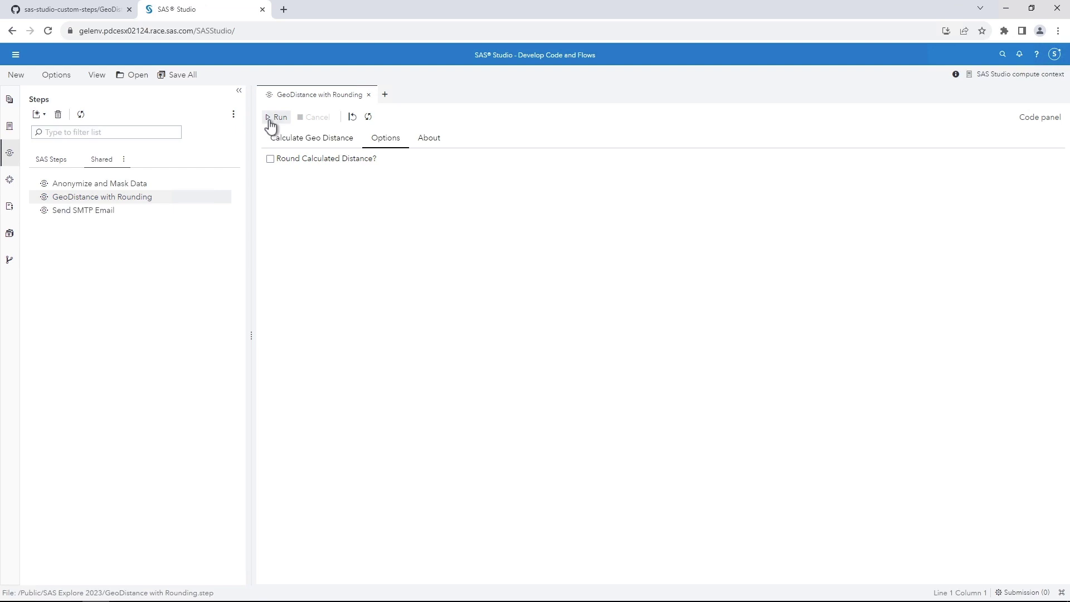
# Run the GeoDistance with Rounding step and scroll to the unrounded distance_in_Miles column
pyautogui.click(271, 125)
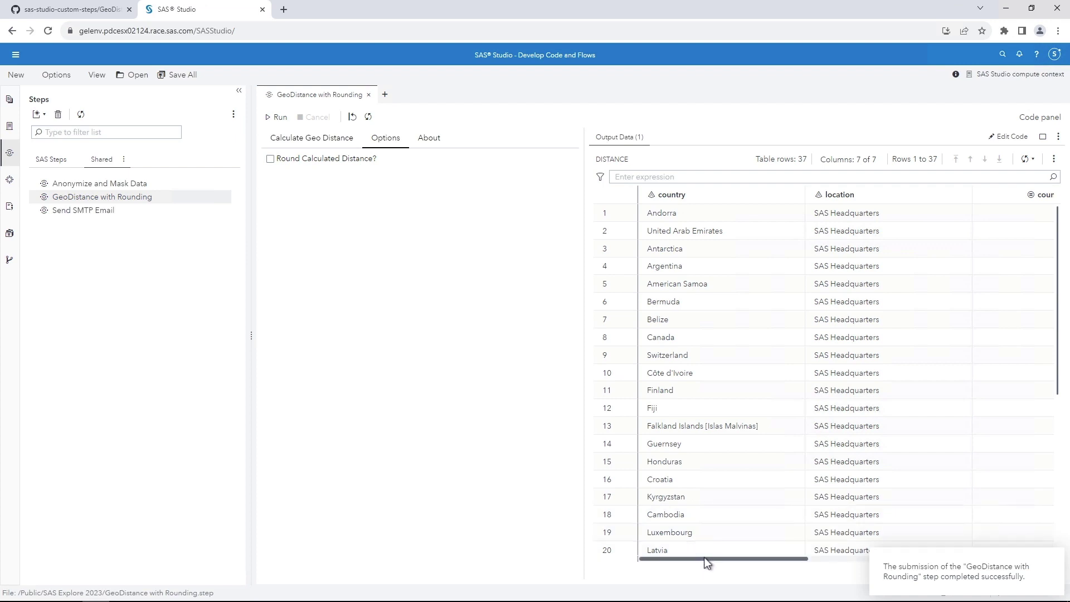
pyautogui.moveTo(762, 561); pyautogui.dragTo(996, 566)
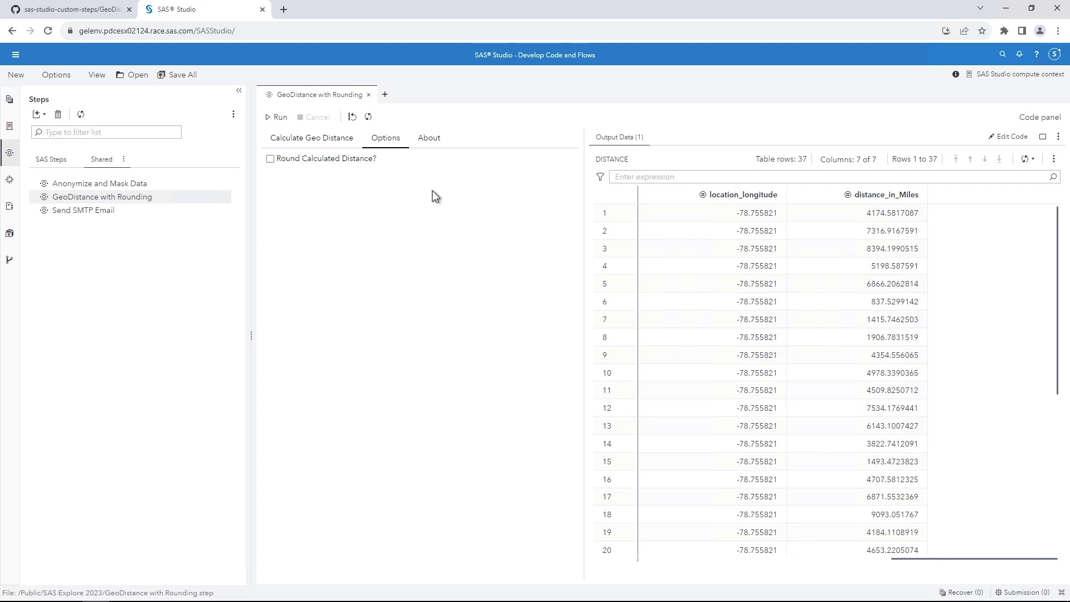
# Close the step, build a new flow, and place SASDM.LATLONG on the canvas
pyautogui.click(368, 95)
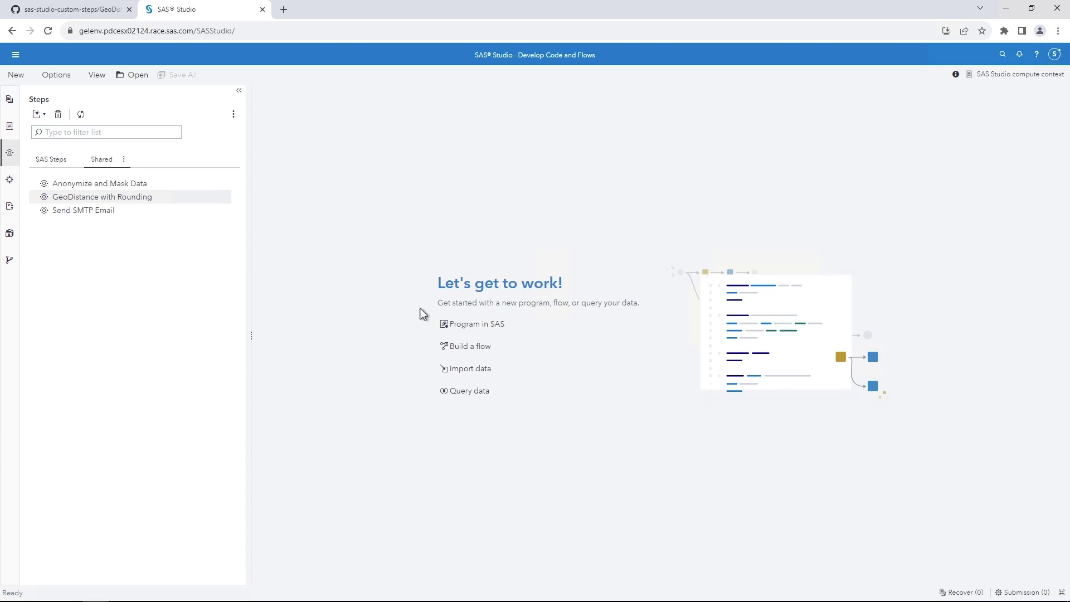
pyautogui.click(460, 347)
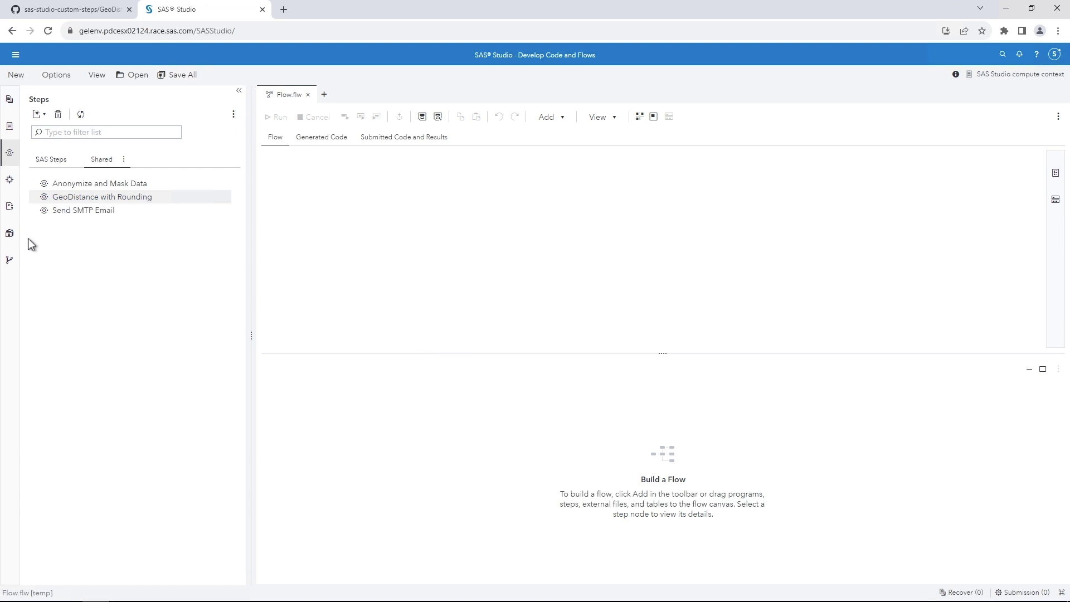
pyautogui.click(10, 236)
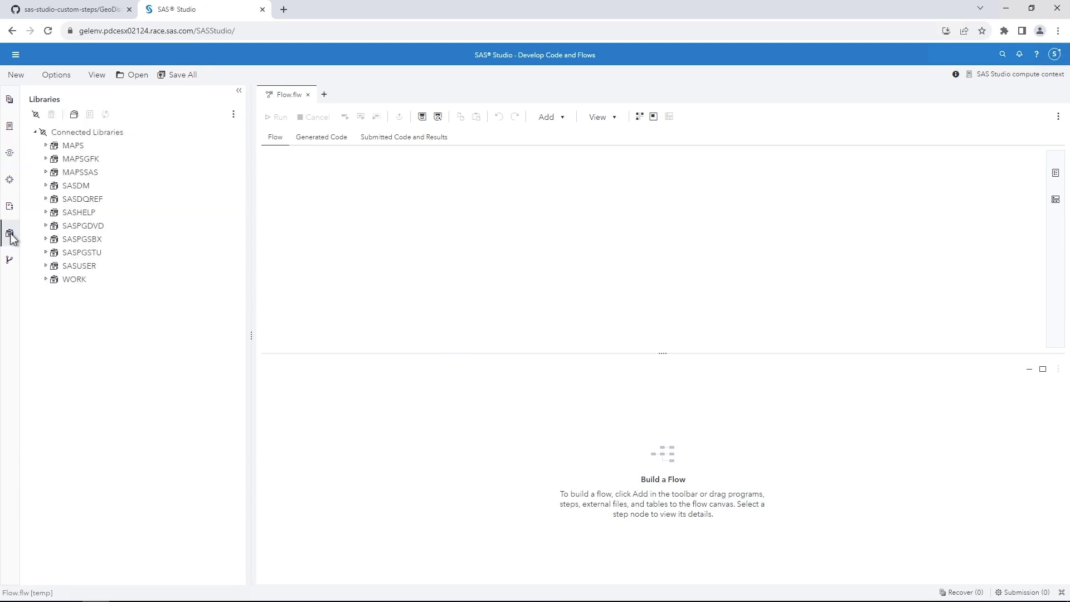
pyautogui.click(46, 187)
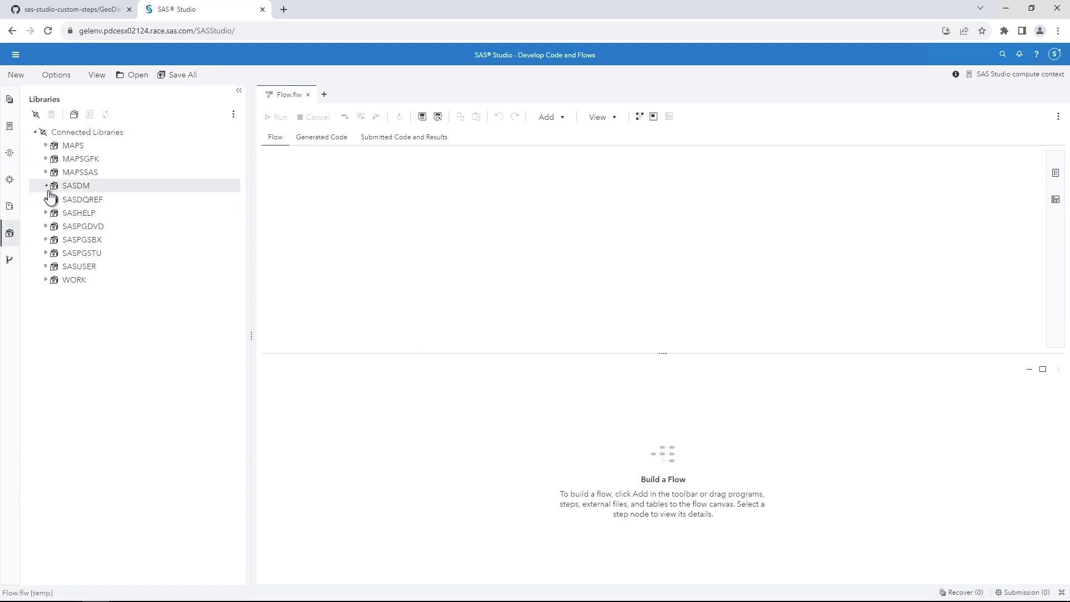
pyautogui.moveTo(76, 214); pyautogui.dragTo(277, 172)
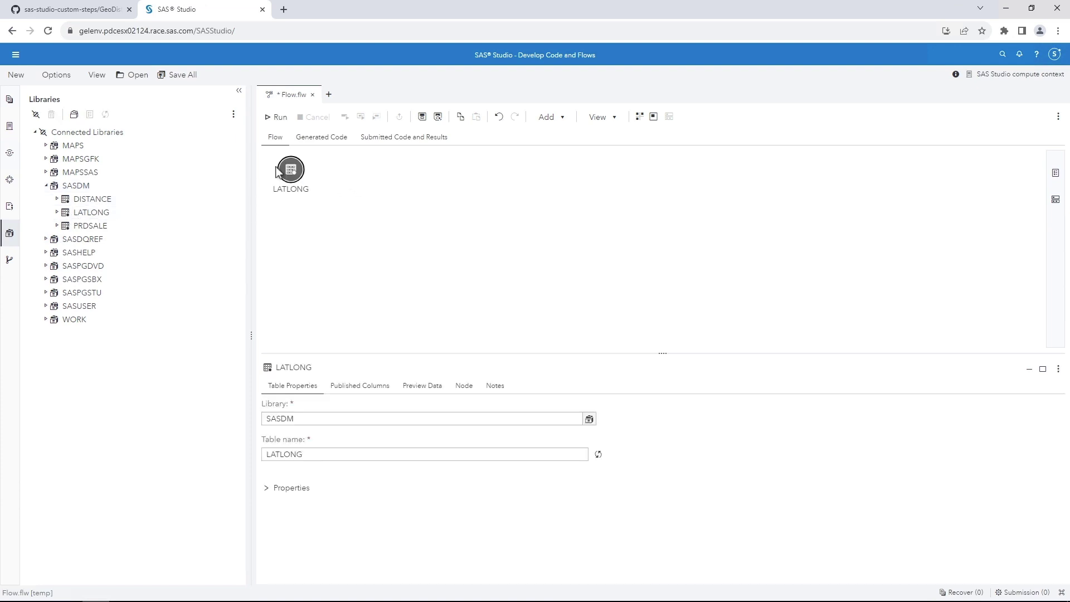
# Connect the shared GeoDistance with Rounding step to the LATLONG node's output
pyautogui.click(10, 158)
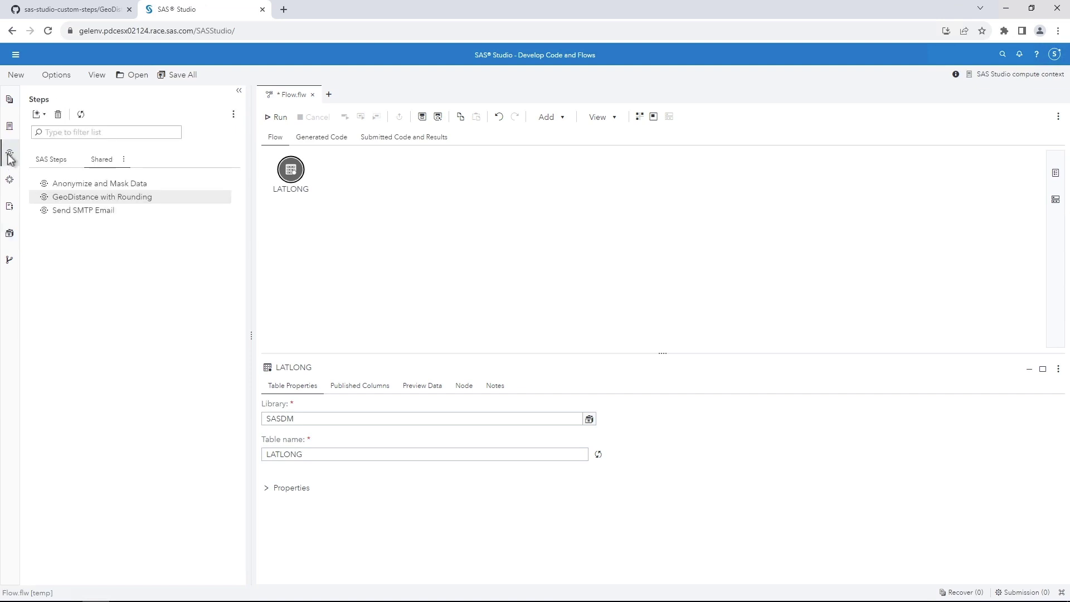
pyautogui.moveTo(128, 202); pyautogui.dragTo(302, 175)
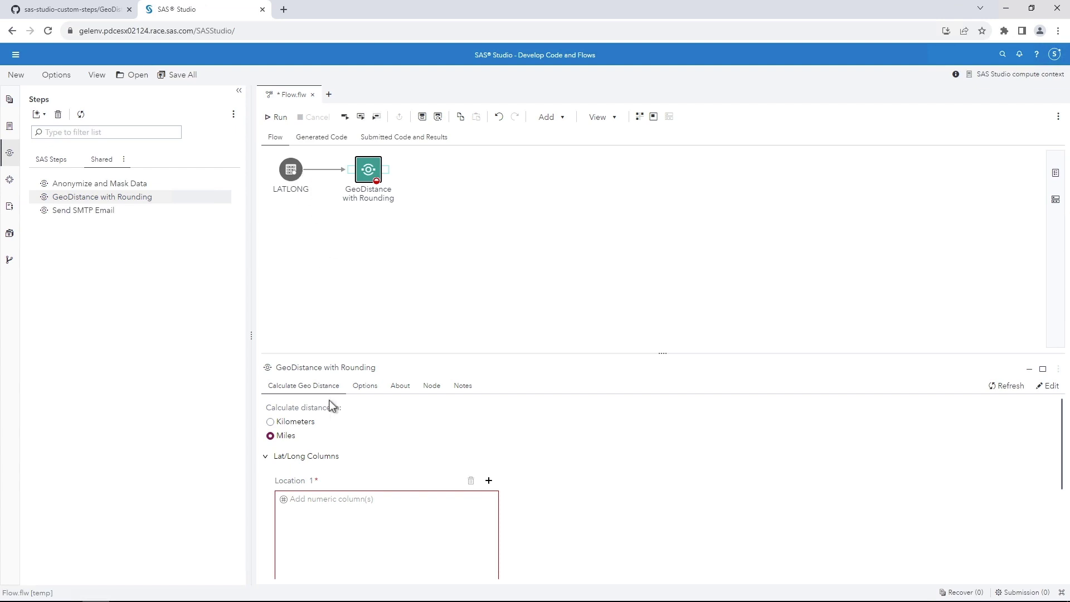
# Choose Kilometers and set Location 1 to country_latitude and country_longitude
pyautogui.click(304, 424)
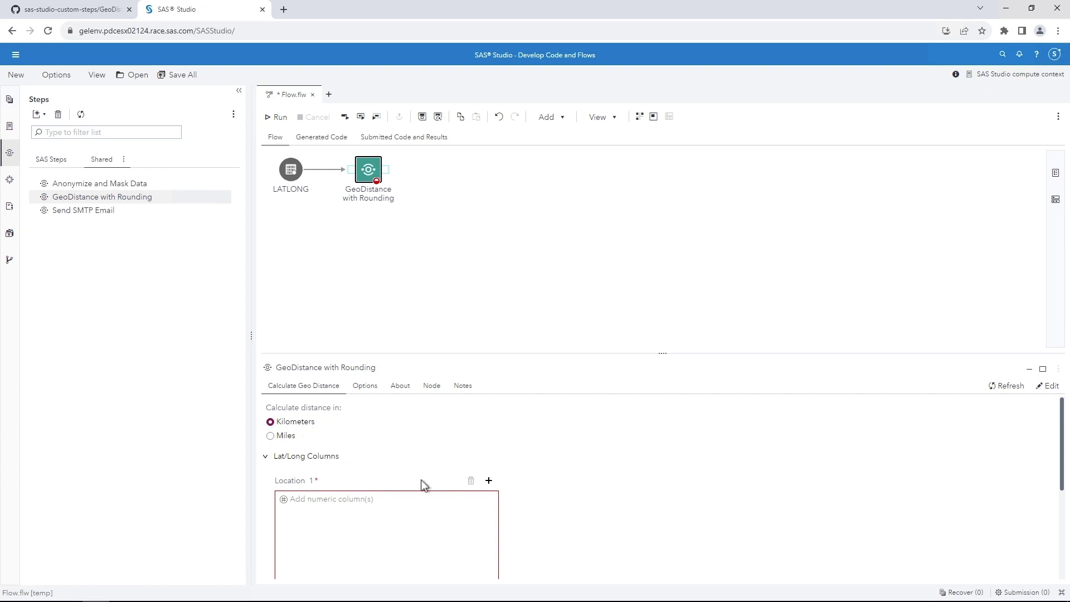
pyautogui.click(489, 482)
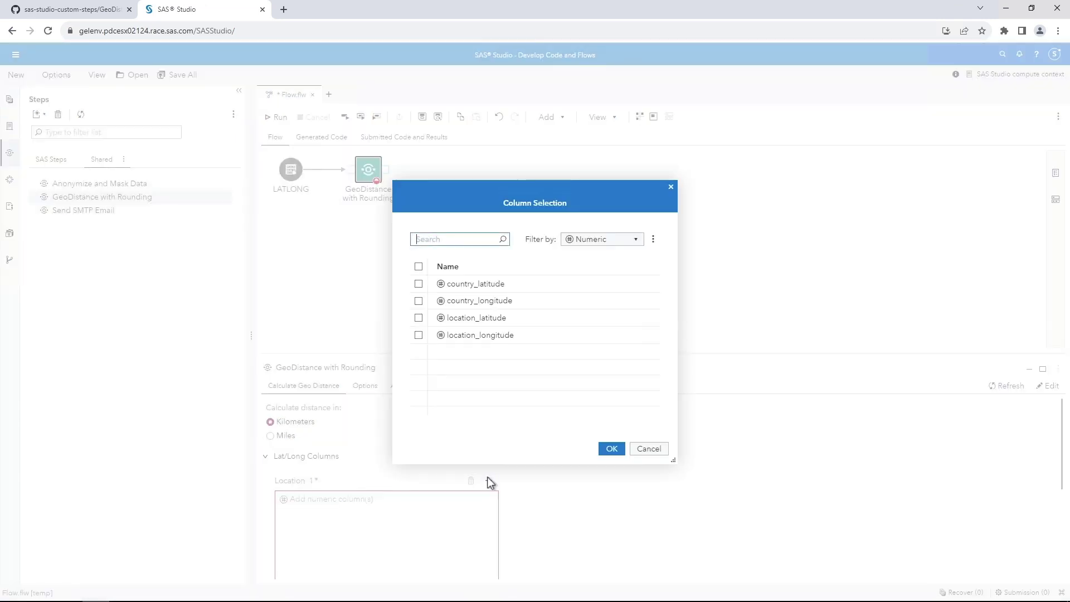
pyautogui.click(419, 284)
pyautogui.click(419, 301)
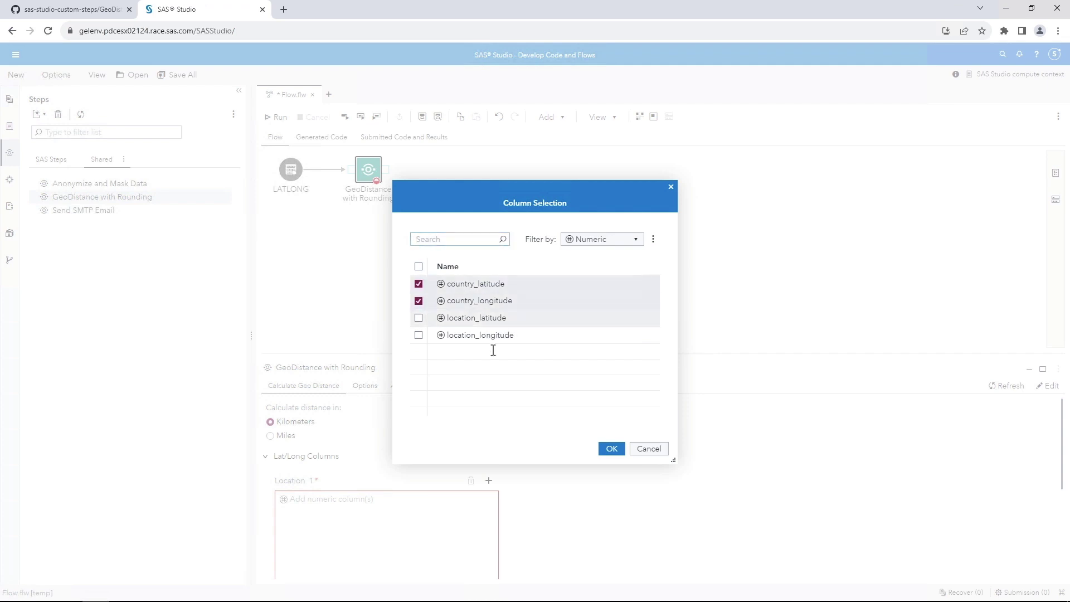
pyautogui.click(618, 449)
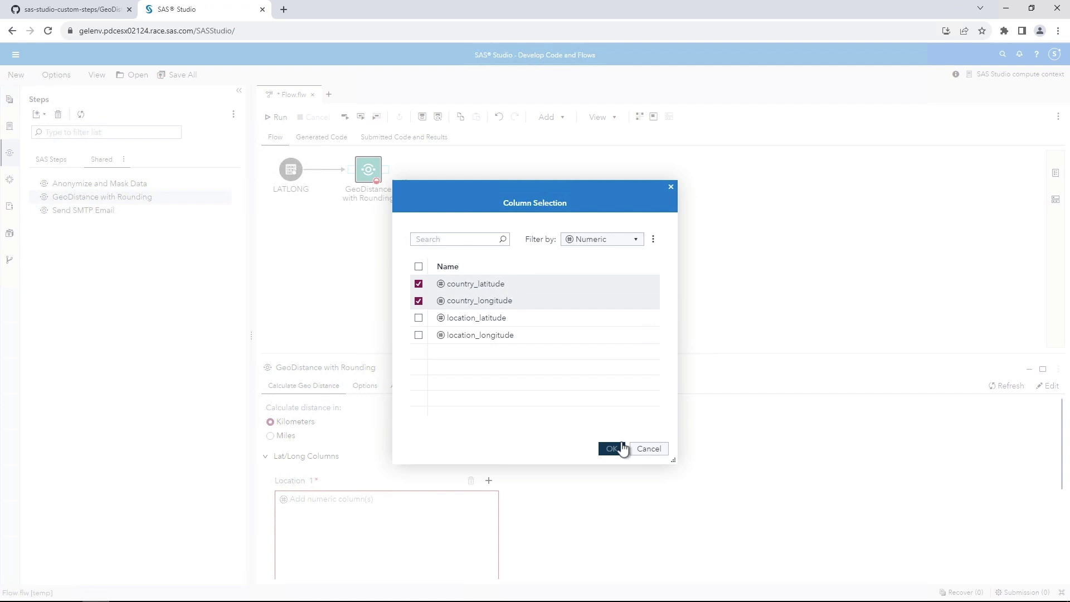
# Set Location 2 to the location_latitude and location_longitude columns
pyautogui.moveTo(664, 351); pyautogui.dragTo(621, 208)
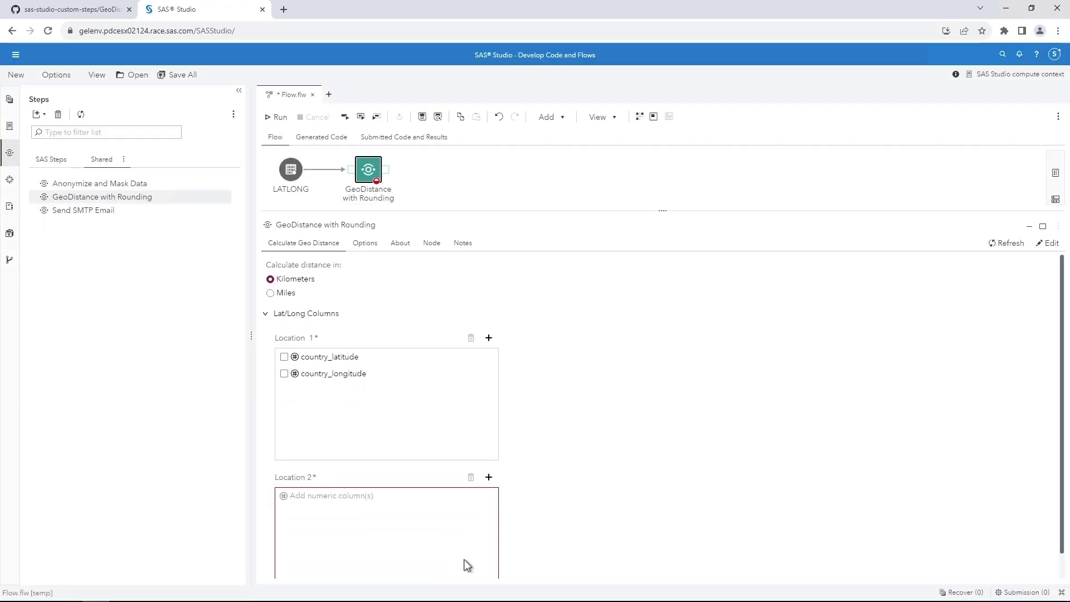
pyautogui.click(490, 479)
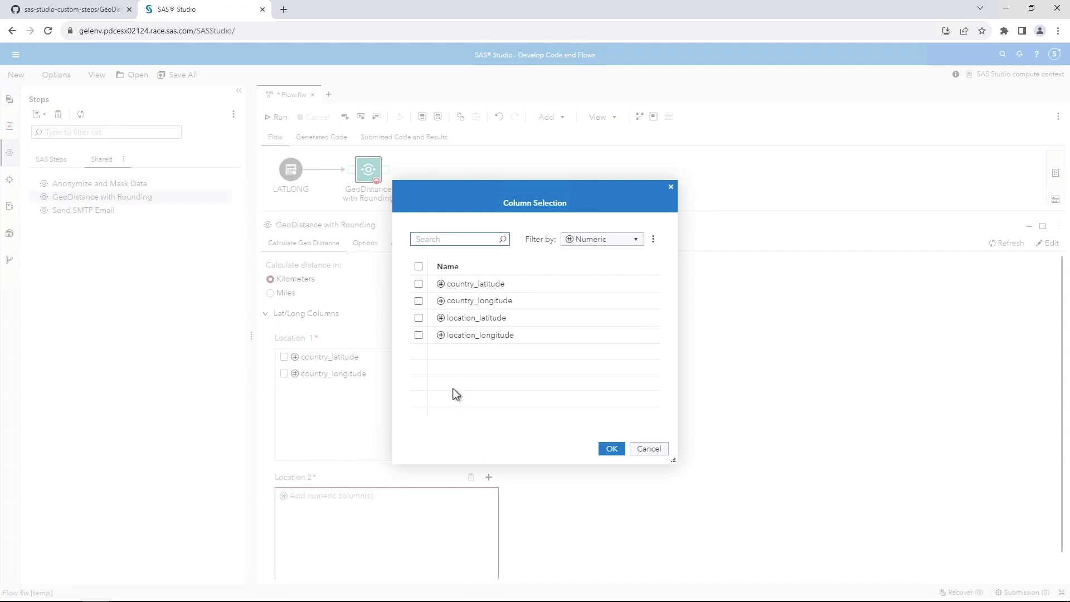
pyautogui.click(418, 318)
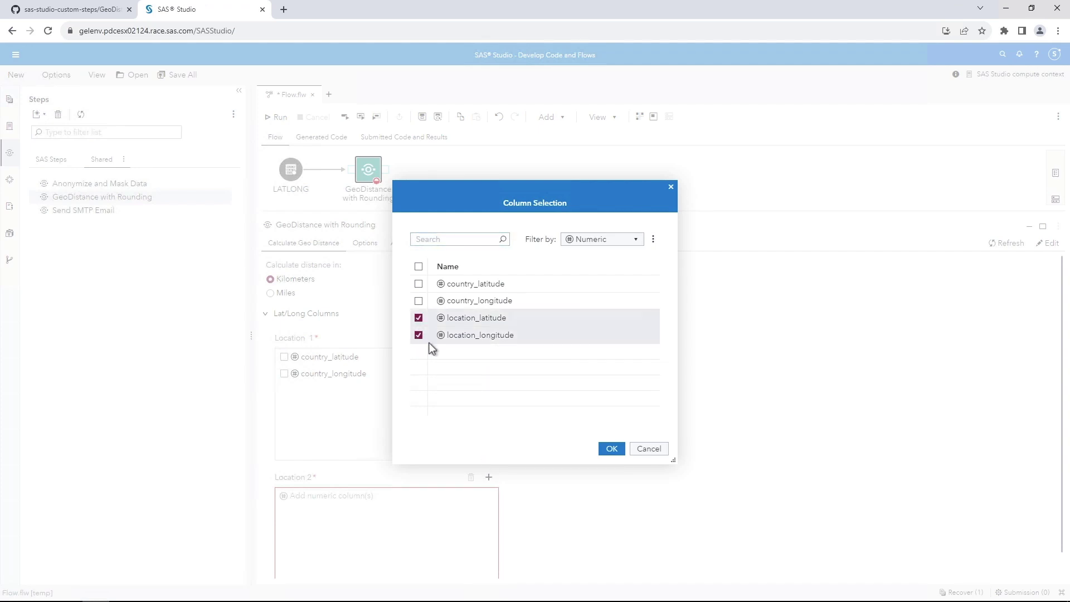
pyautogui.click(612, 450)
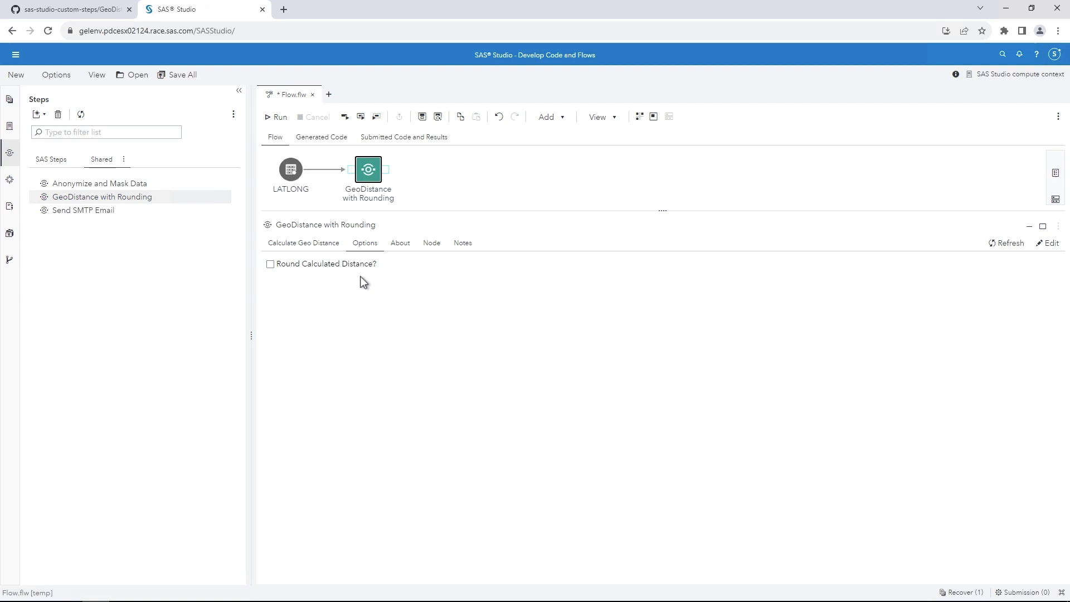
# Turn on Round Calculated Distance with 2 decimal places
pyautogui.click(350, 266)
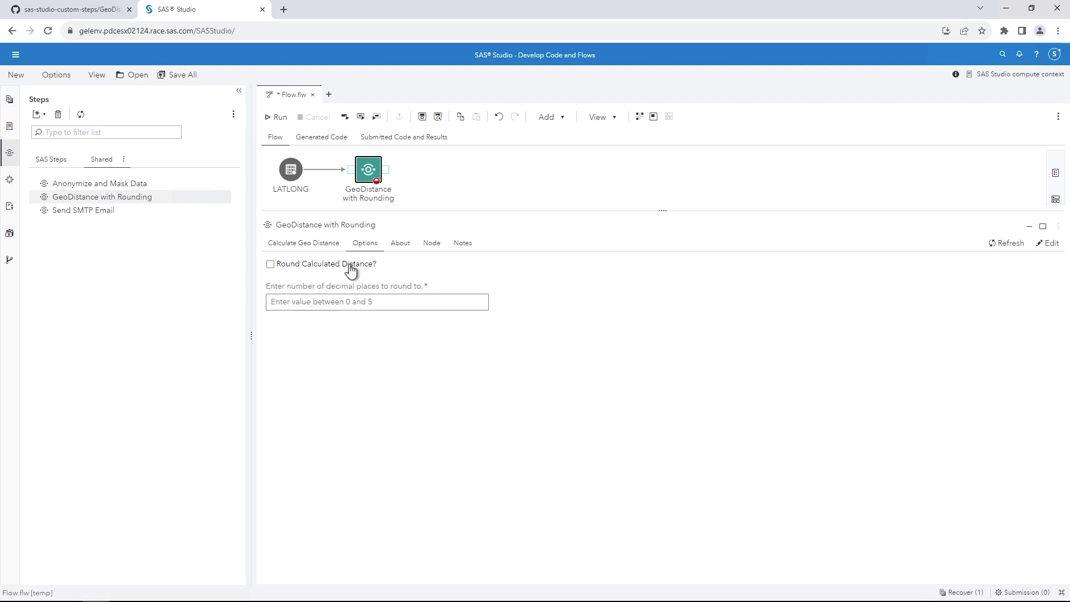
pyautogui.click(350, 267)
pyautogui.click(347, 303)
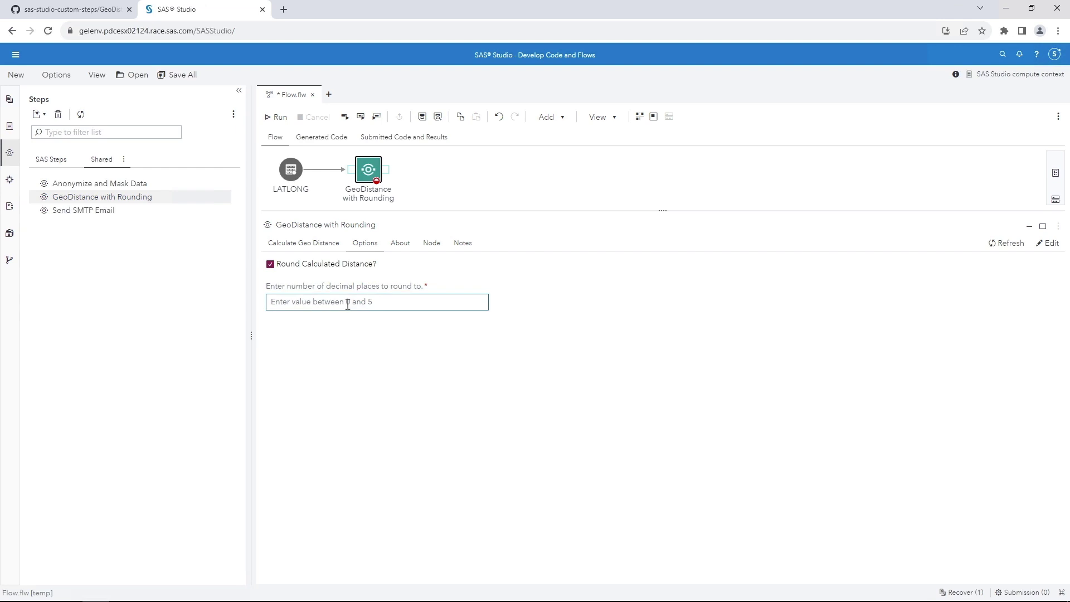
pyautogui.write('2')
# Connect the SASDM.DISTANCE table after the GeoDistance node and widen the canvas
pyautogui.click(10, 234)
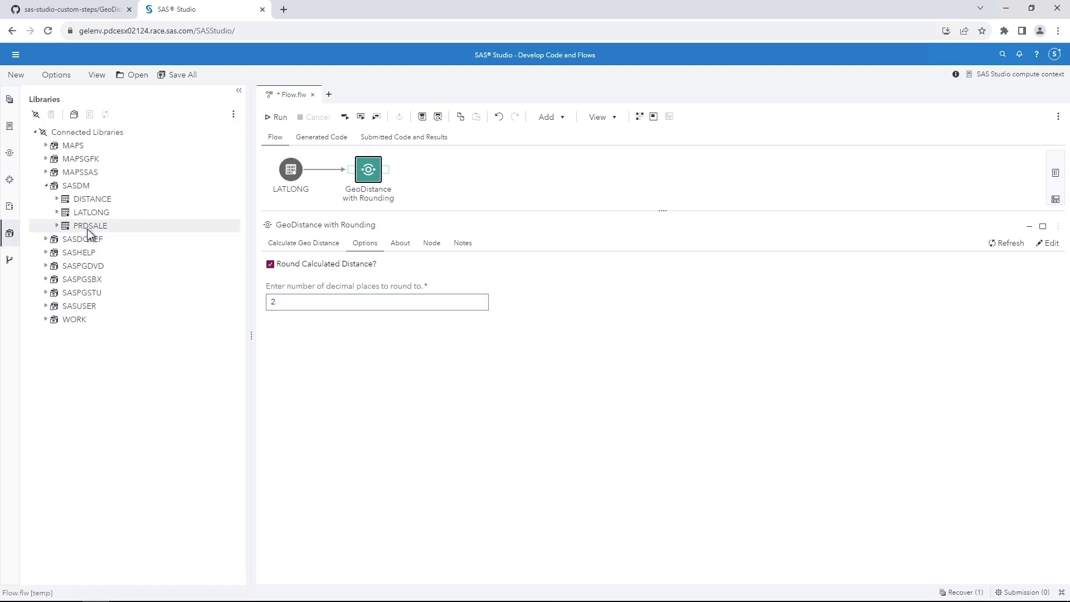
pyautogui.moveTo(89, 200); pyautogui.dragTo(389, 174)
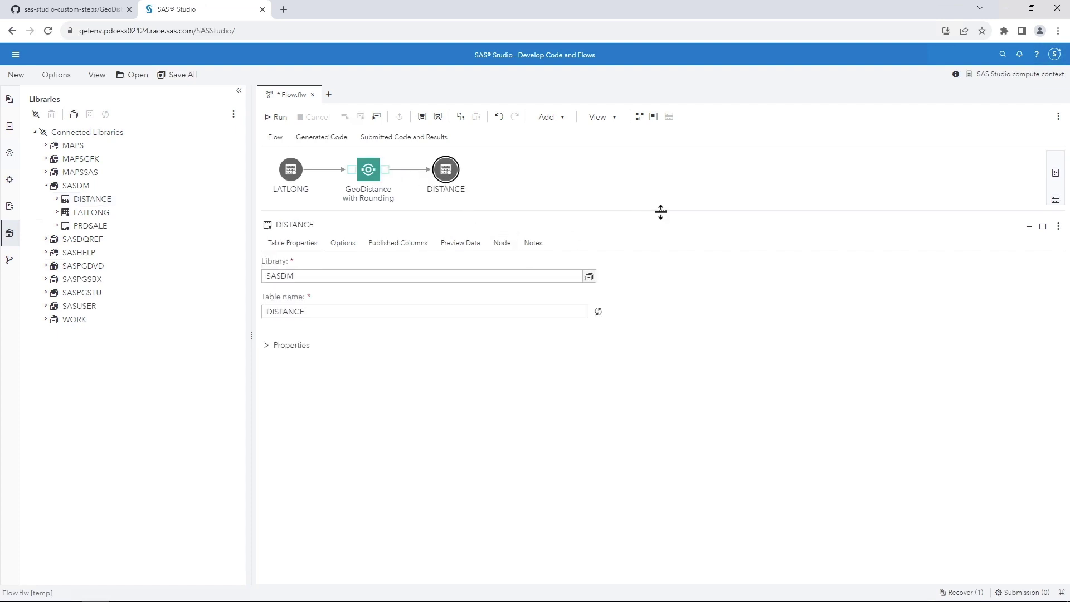
pyautogui.moveTo(661, 212); pyautogui.dragTo(685, 311)
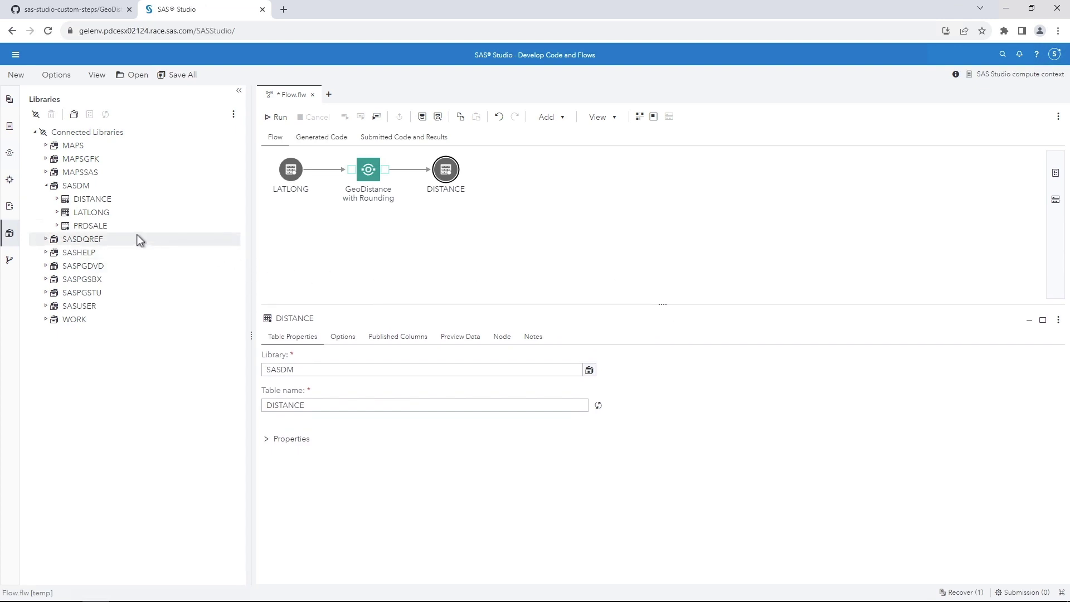
# Add a Send SMTP Email step and fill in the sender and recipient addresses
pyautogui.click(10, 154)
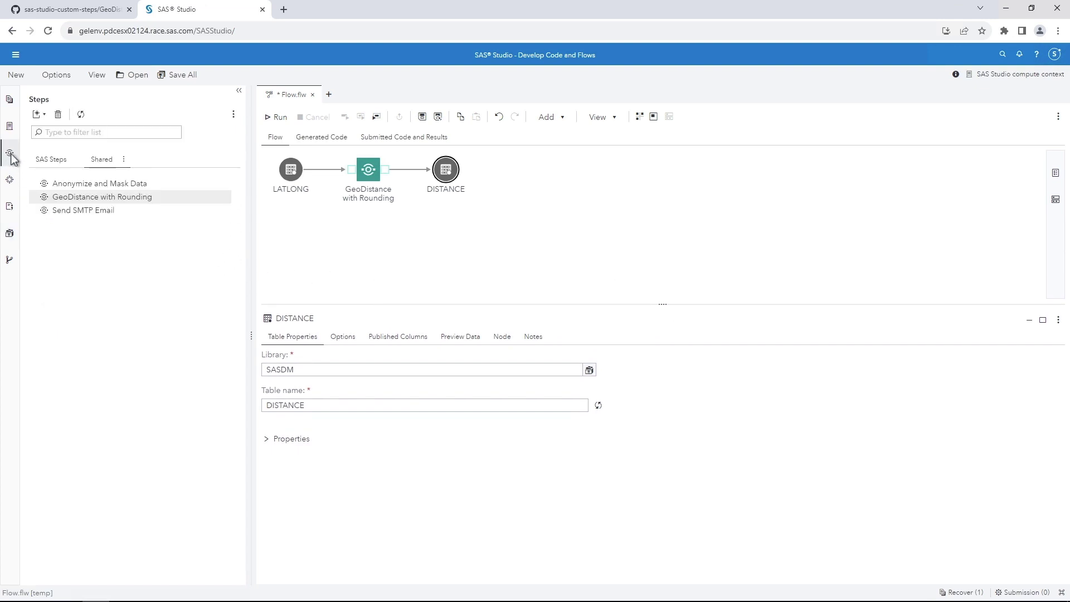
pyautogui.moveTo(73, 210); pyautogui.dragTo(281, 240)
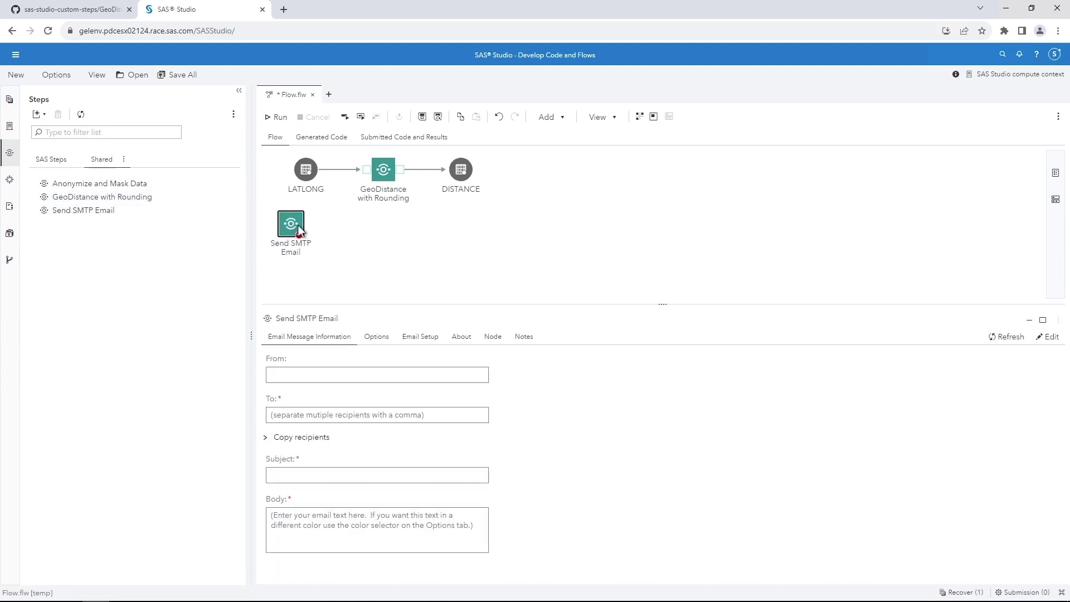
pyautogui.click(311, 374)
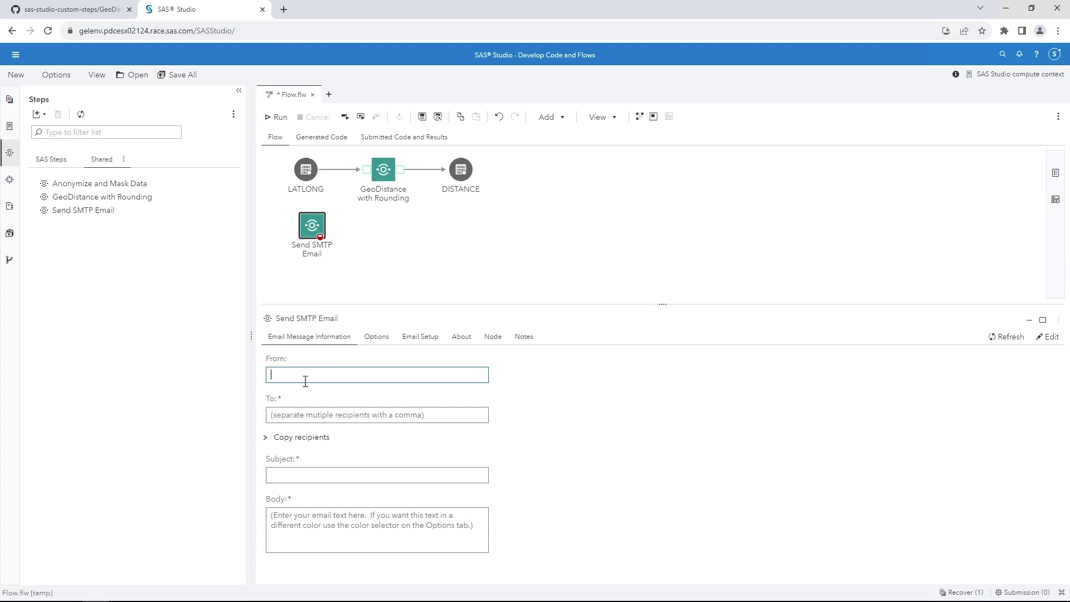
pyautogui.hotkey('ctrl', 'v')
pyautogui.click(313, 414)
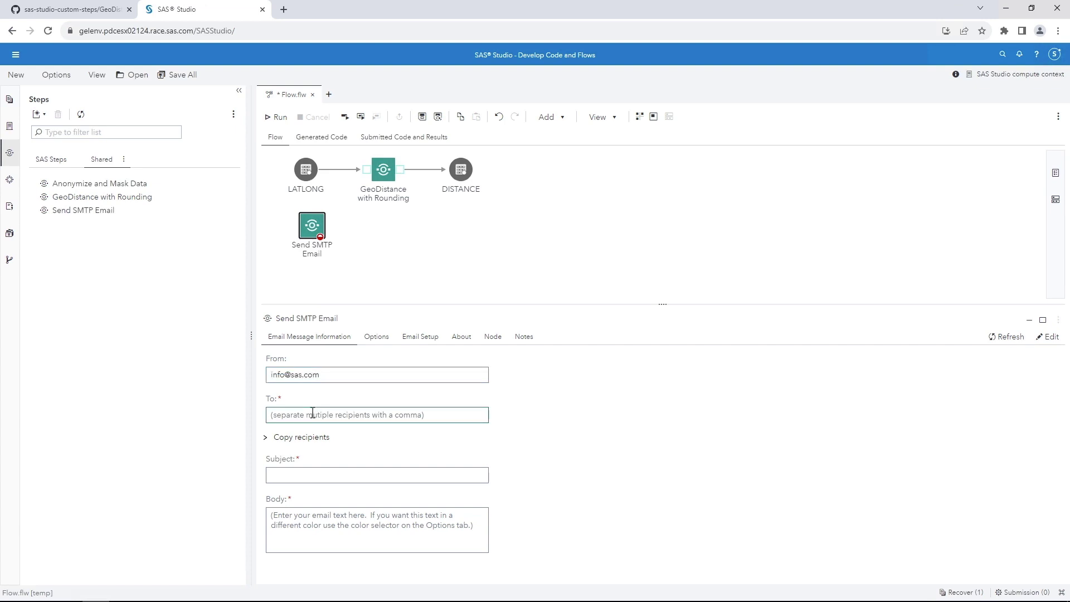
pyautogui.hotkey('ctrl', 'v')
# Enter the subject 'Distance Table Updated!' and a body about the Distance table
pyautogui.click(284, 476)
pyautogui.write('Distance Table Updated!')
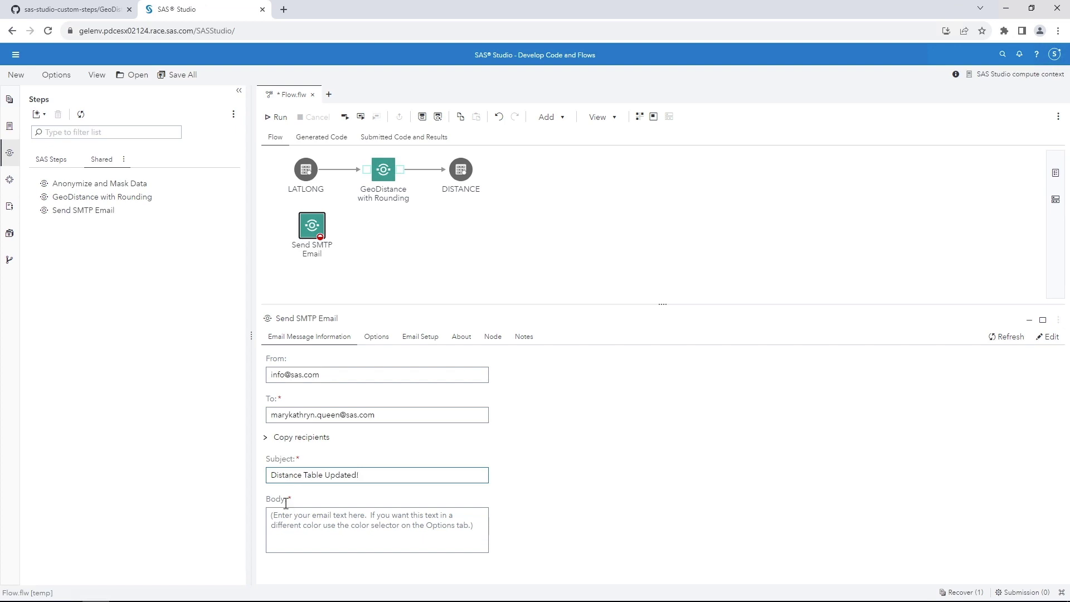
pyautogui.click(284, 521)
pyautogui.write('The Distance table in SASDM is ready for viewing!')
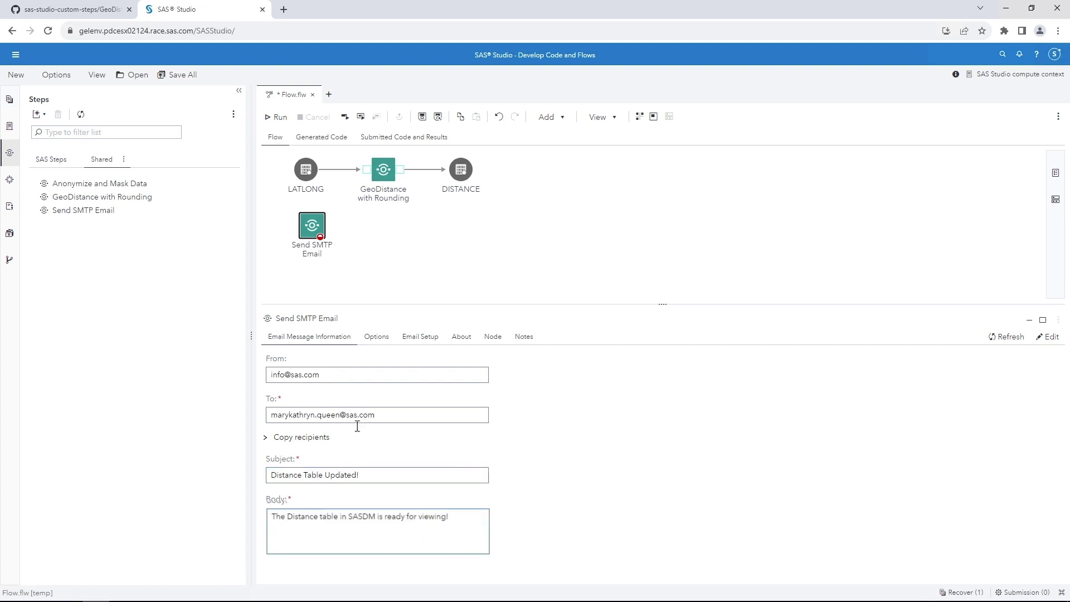
# Set High importance, blue-purple email text, and request a read receipt
pyautogui.click(380, 340)
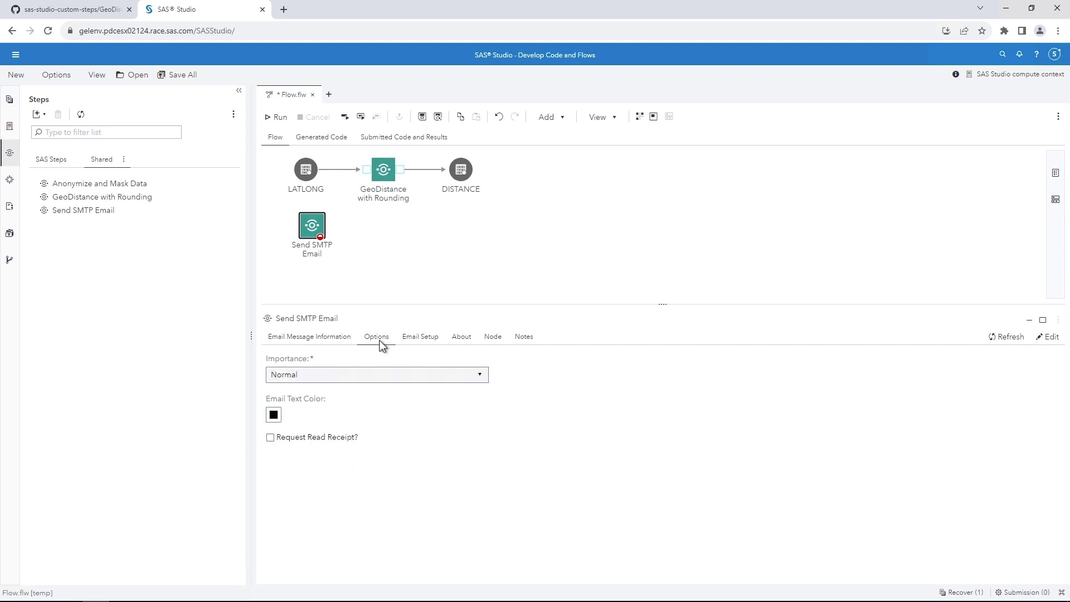
pyautogui.click(380, 379)
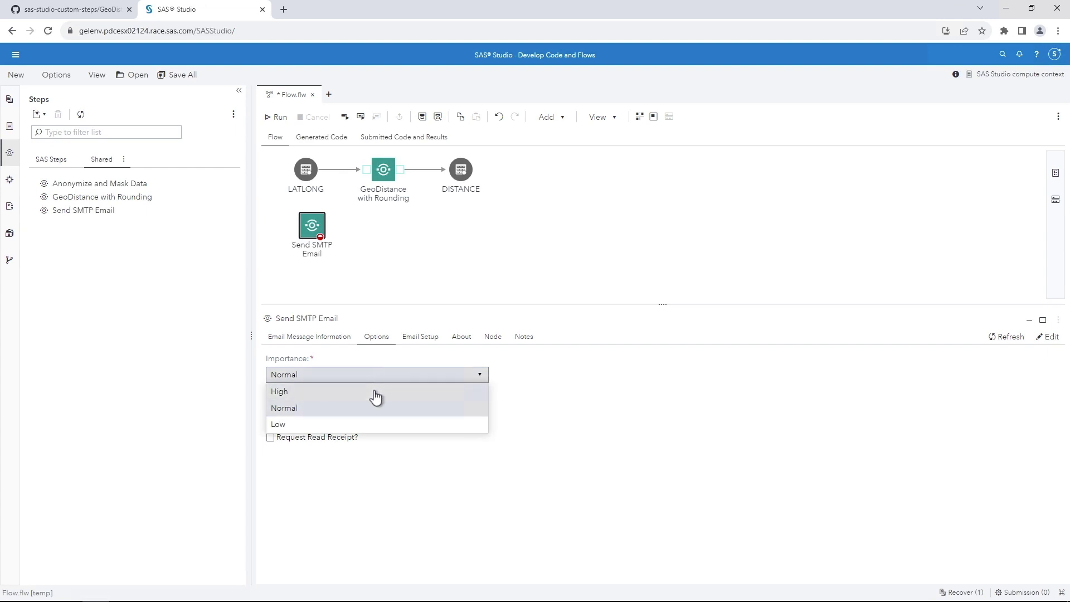
pyautogui.click(376, 392)
pyautogui.click(274, 415)
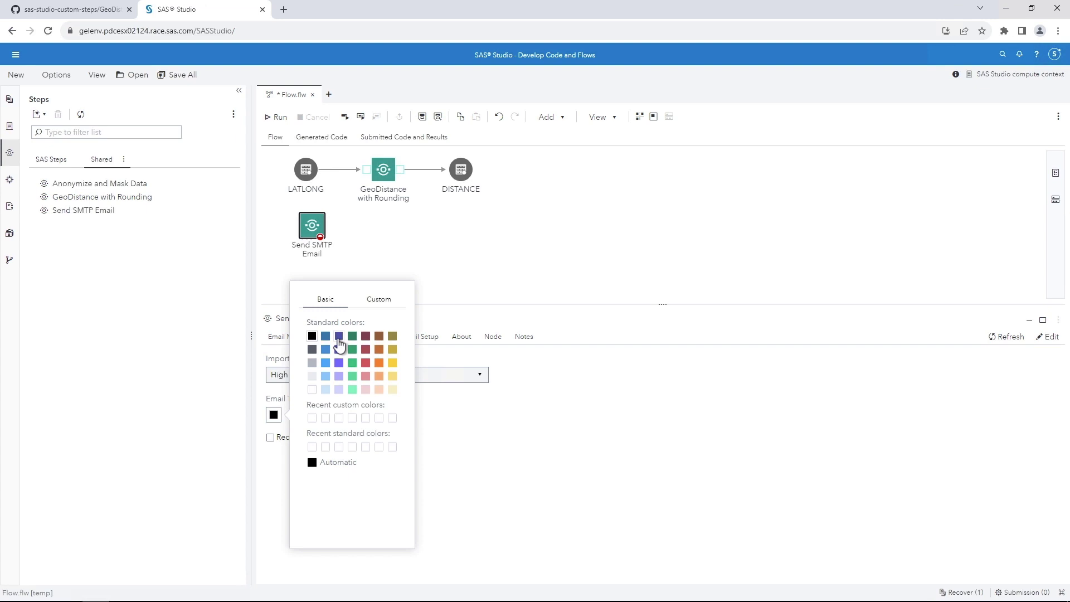
pyautogui.click(339, 336)
pyautogui.click(293, 440)
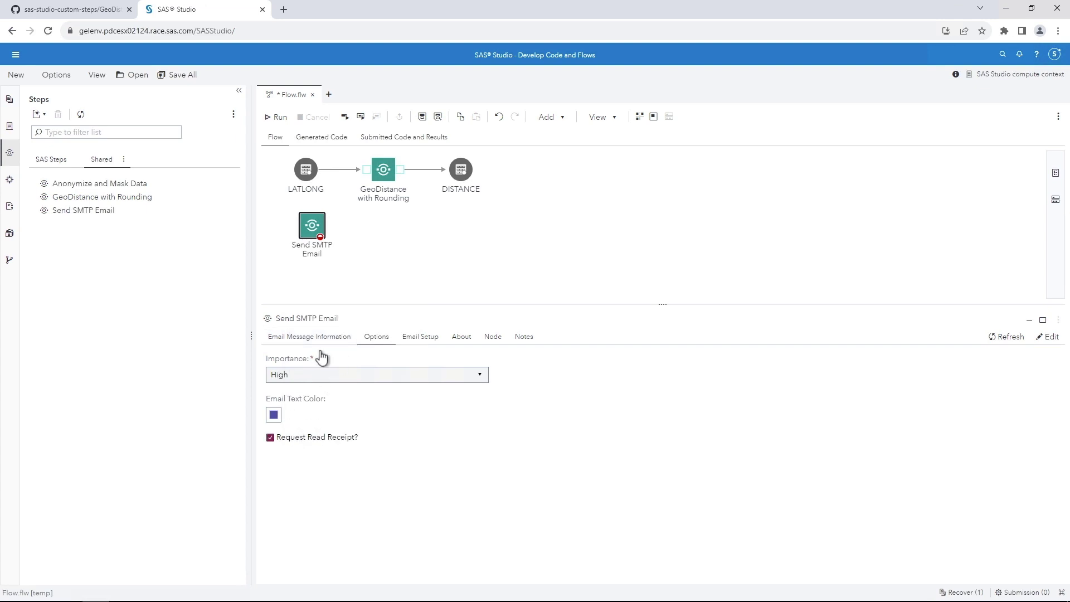
# Enter the SMTP mail server host on the Email Setup tab
pyautogui.press('Right')
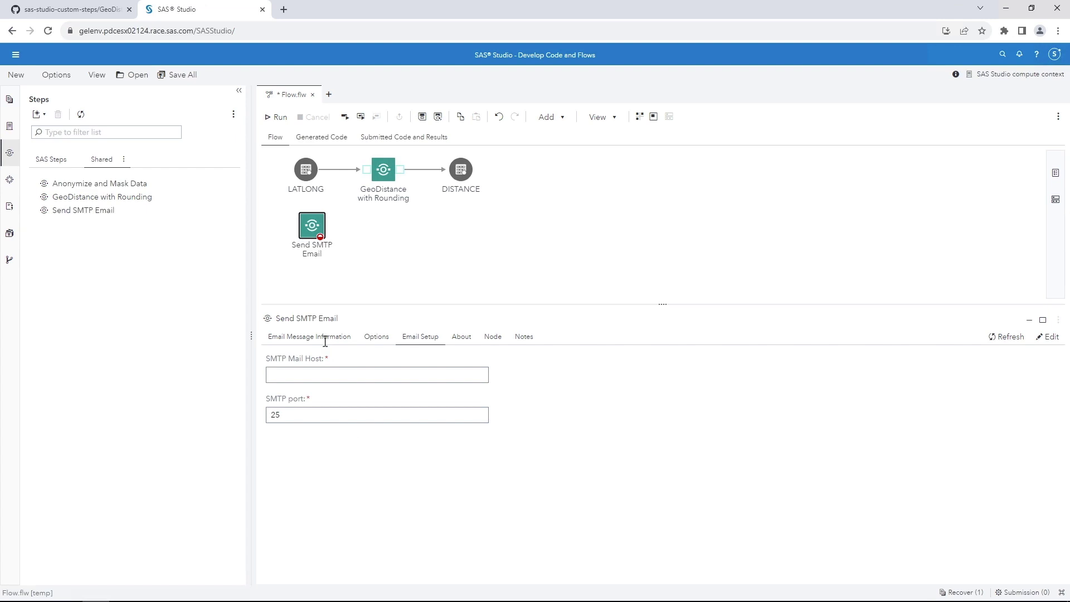
pyautogui.press('Tab')
pyautogui.hotkey('ctrl', 'v')
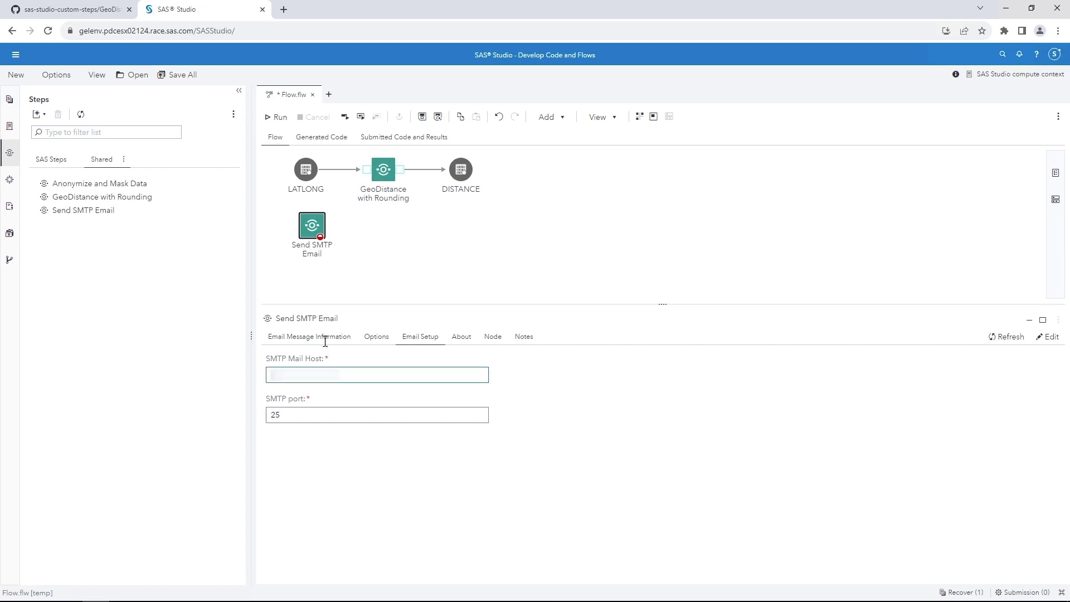
pyautogui.click(325, 341)
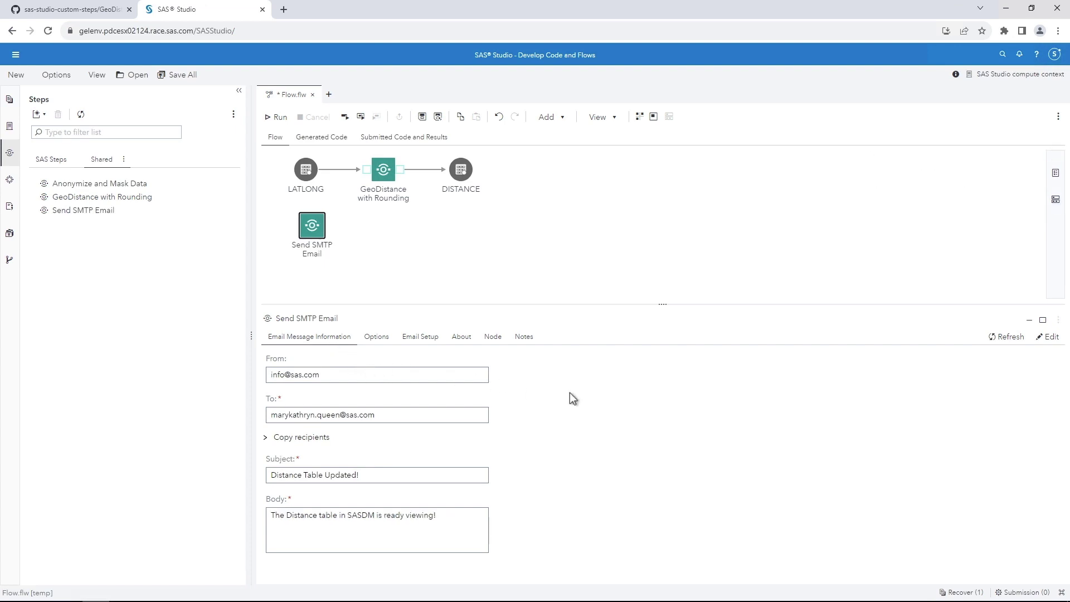
# Enable submission order, naming Swimlane 1 'GeoDistance' and Swimlane 2 'Send Email'
pyautogui.click(1056, 203)
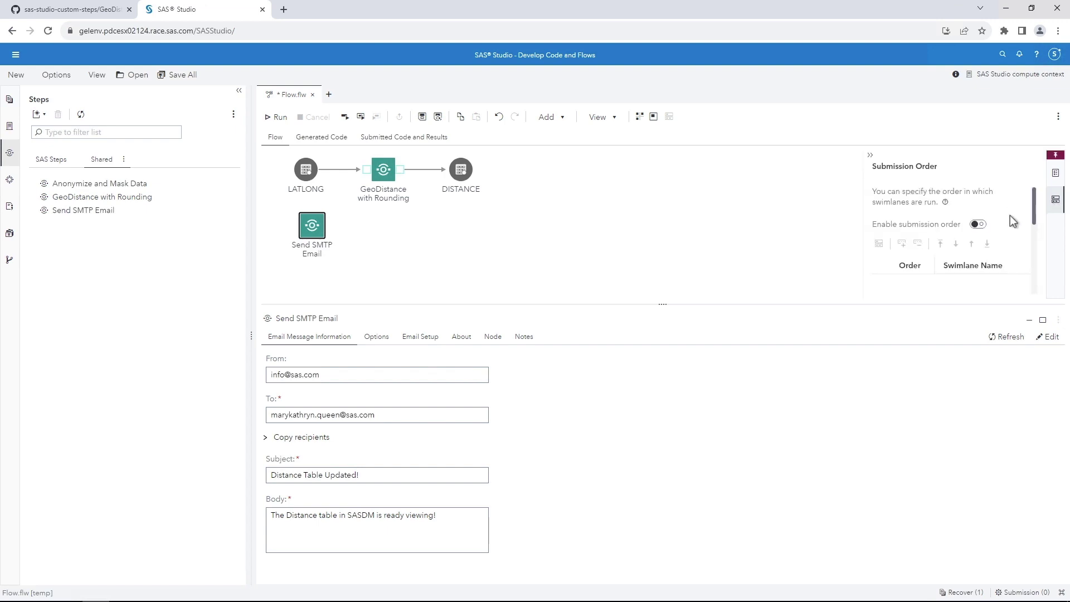
pyautogui.click(980, 225)
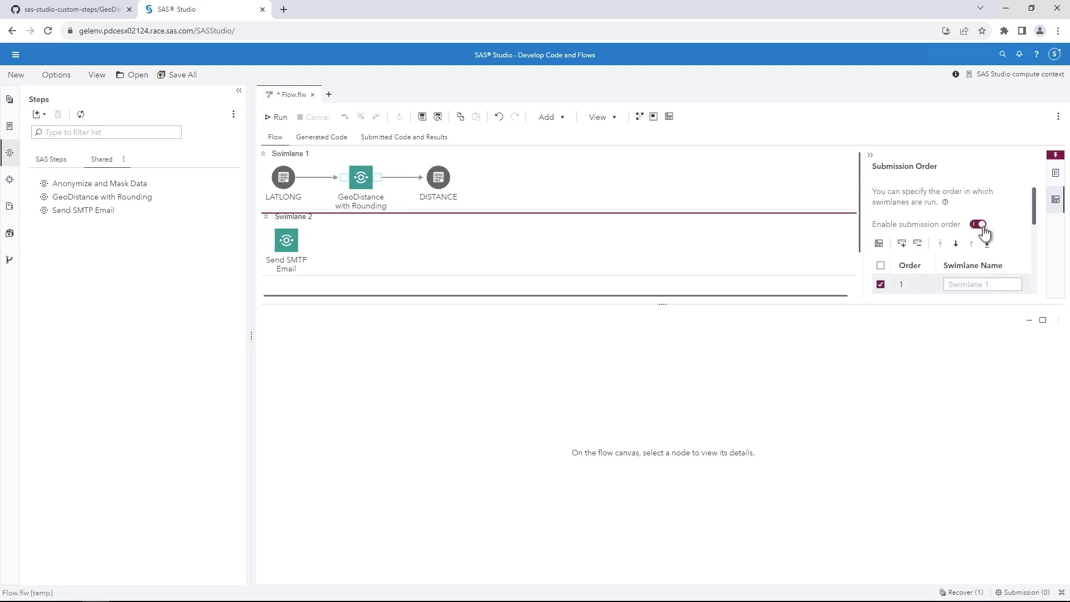
pyautogui.moveTo(663, 304); pyautogui.dragTo(668, 359)
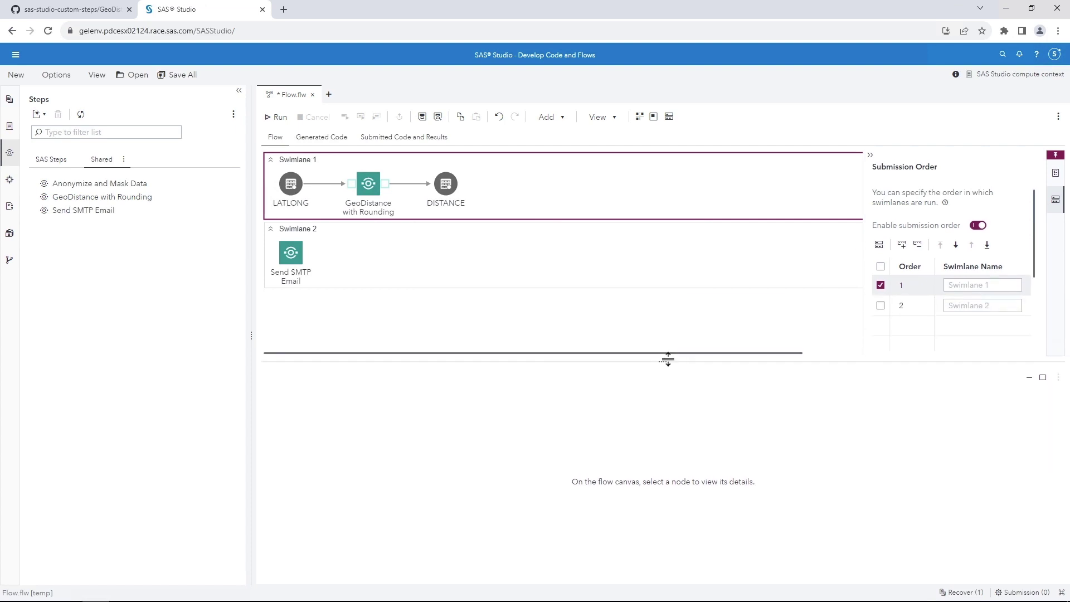
pyautogui.click(963, 285)
pyautogui.write('GeoDistance')
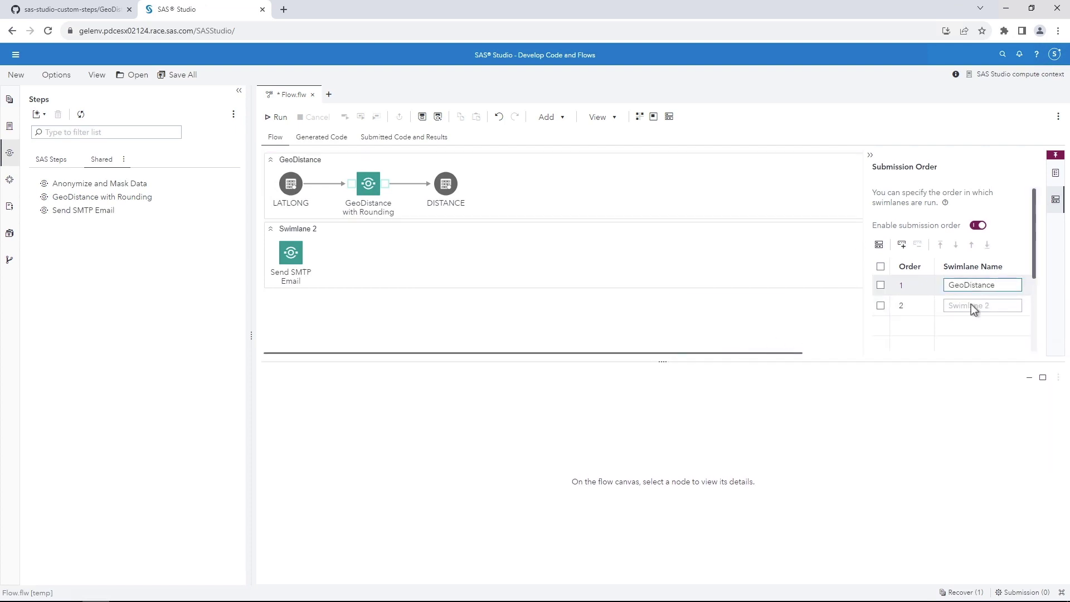
pyautogui.click(972, 306)
pyautogui.write('Send Email')
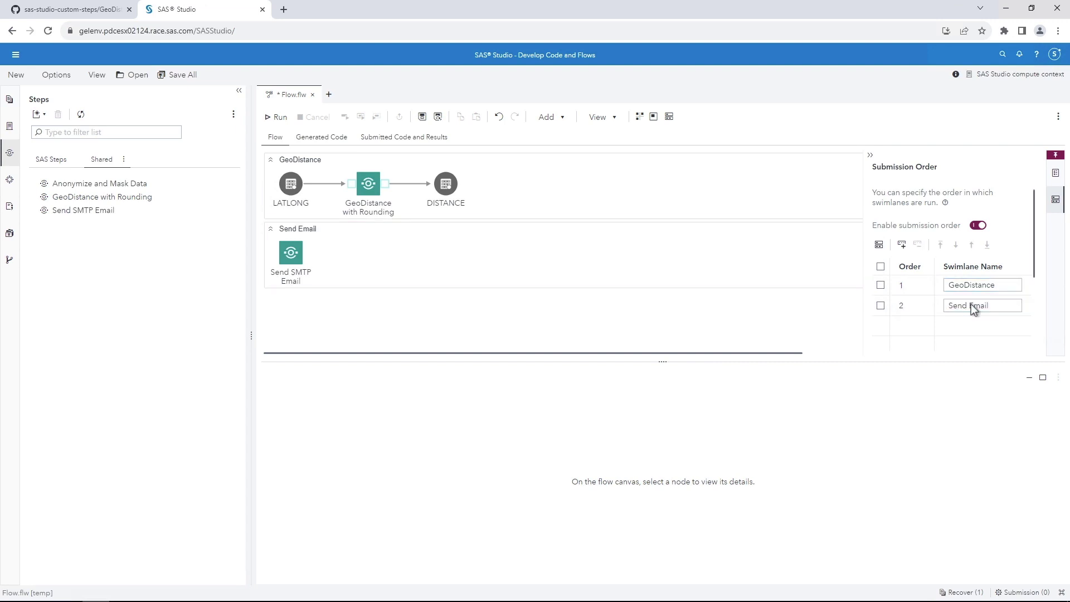
# Save the flow as 'Calculate Distance' in Public > SAS Explore 2023, then run the whole flow
pyautogui.click(422, 119)
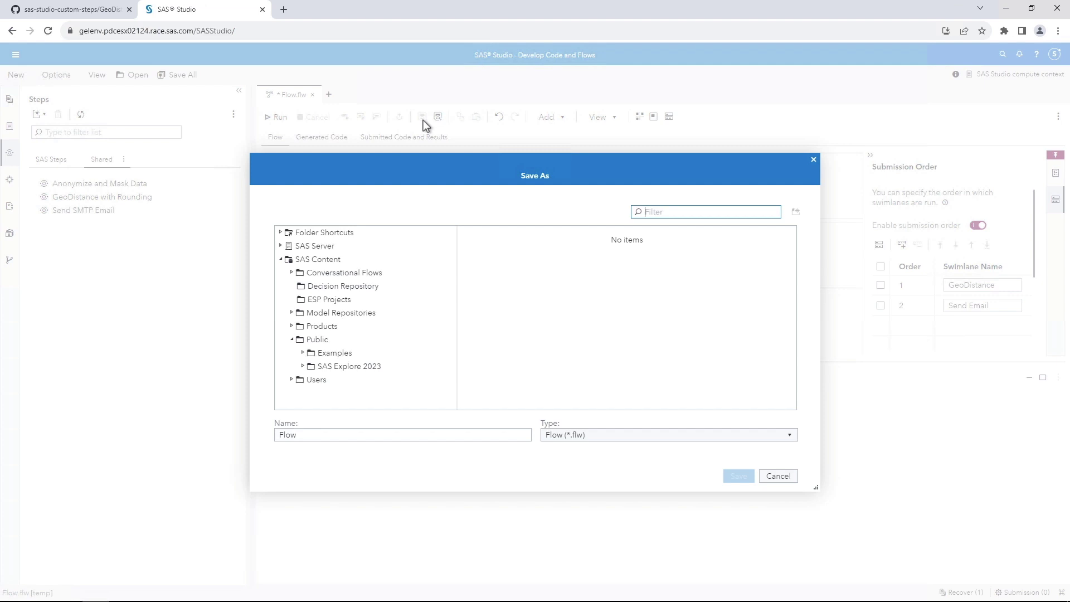
pyautogui.click(360, 367)
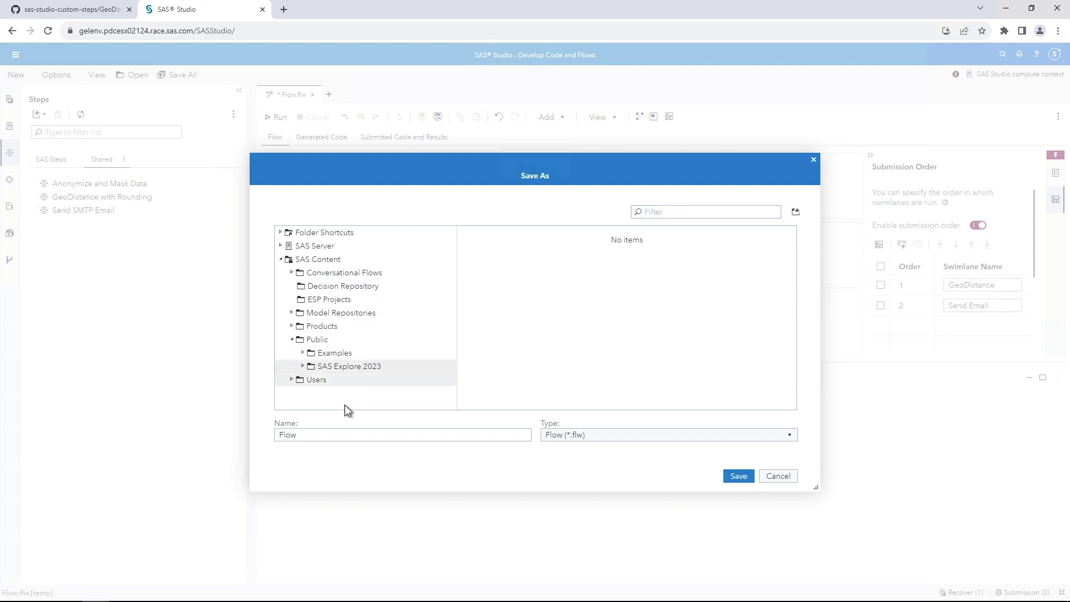
pyautogui.doubleClick(332, 434)
pyautogui.write('Calculate Distance')
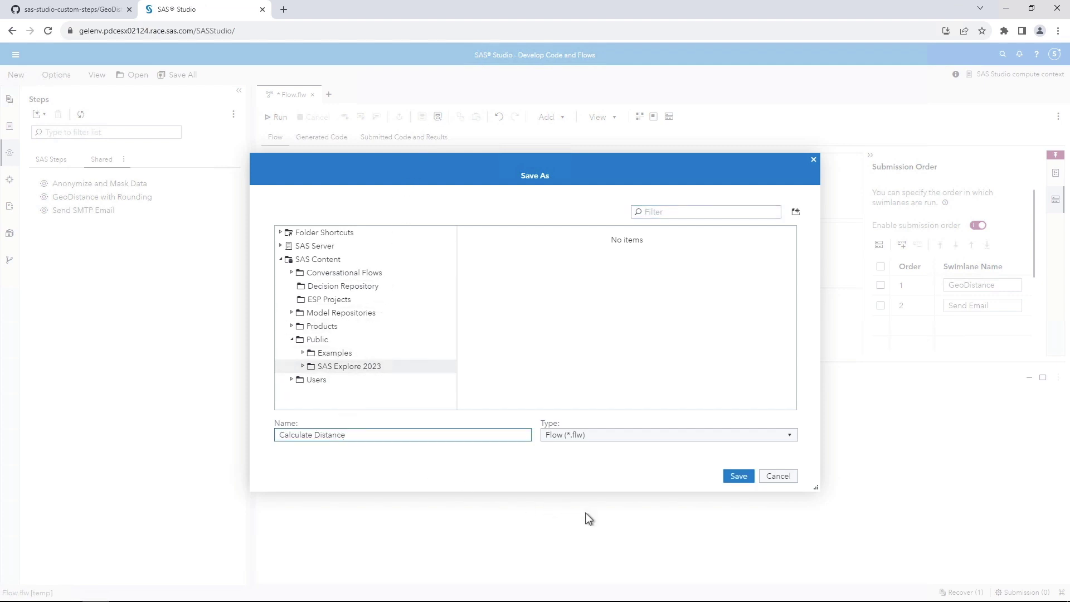
pyautogui.click(736, 478)
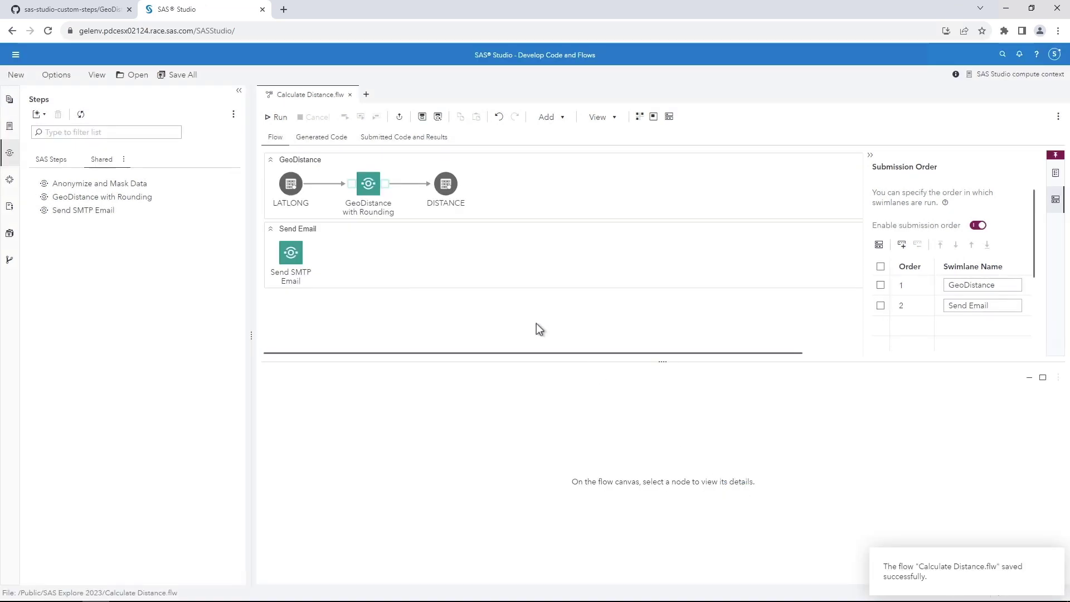
pyautogui.click(280, 128)
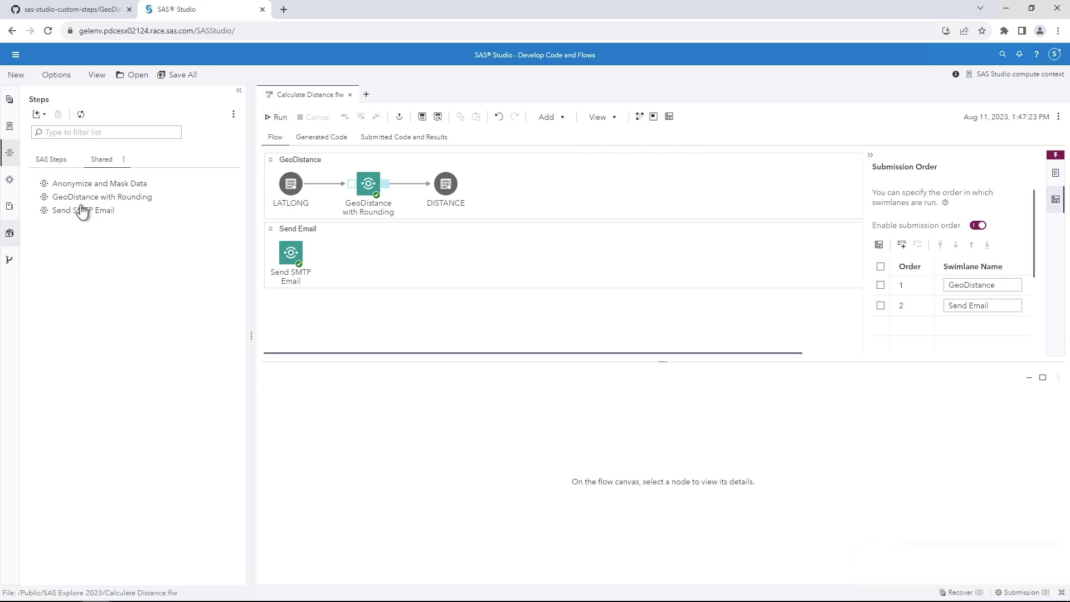
# Open the SASDM DISTANCE table and scroll right to the 2-decimal distance_in_Kilometers column
pyautogui.click(9, 237)
pyautogui.doubleClick(92, 199)
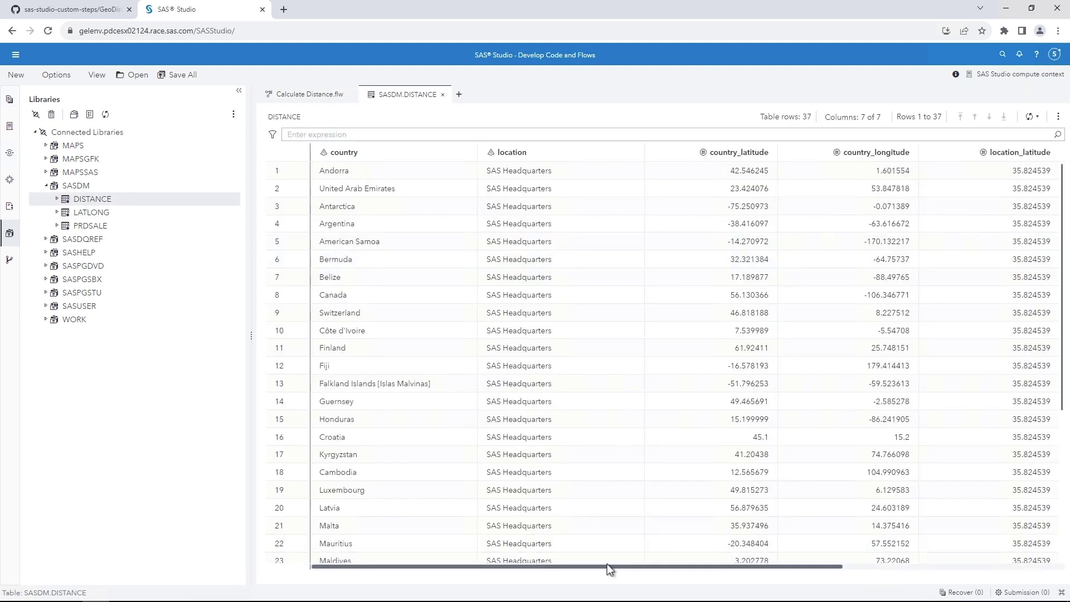
pyautogui.moveTo(607, 563); pyautogui.dragTo(853, 564)
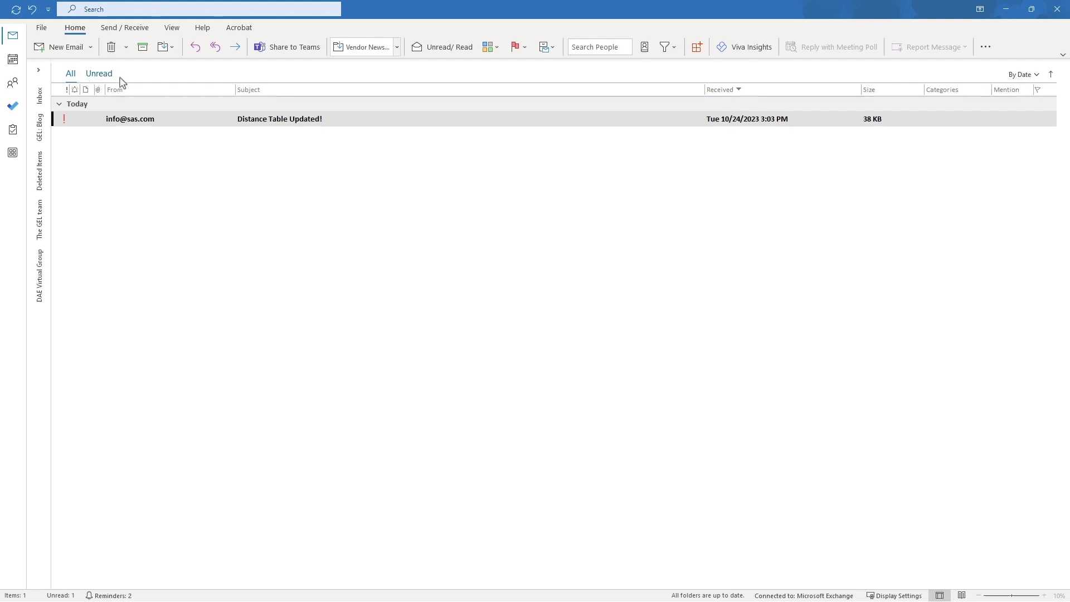
# Open the 'Distance Table Updated!' email and agree to send its read receipt
pyautogui.doubleClick(183, 121)
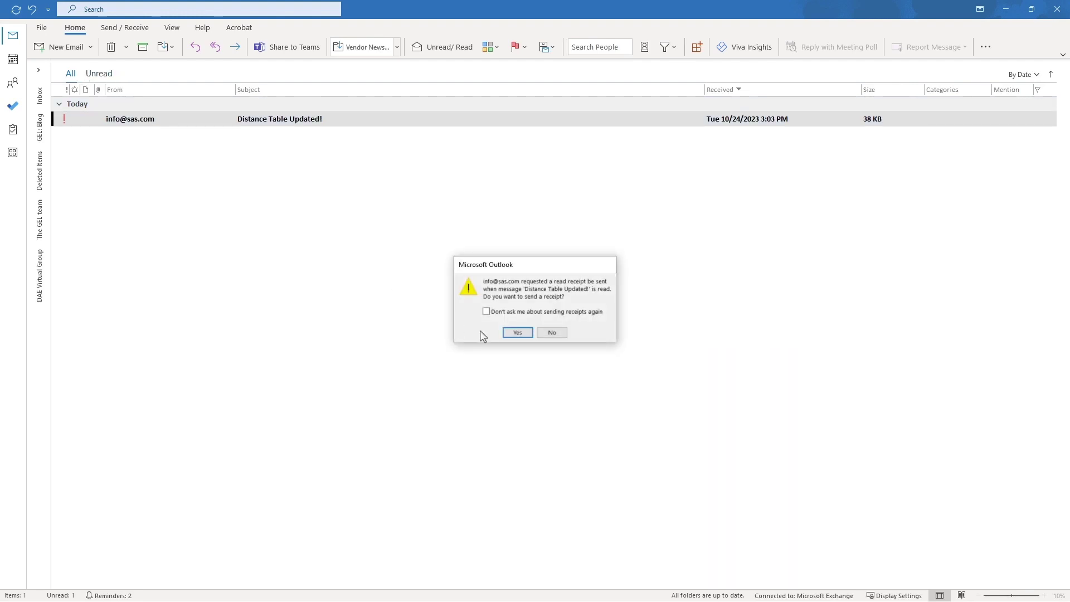
pyautogui.click(516, 334)
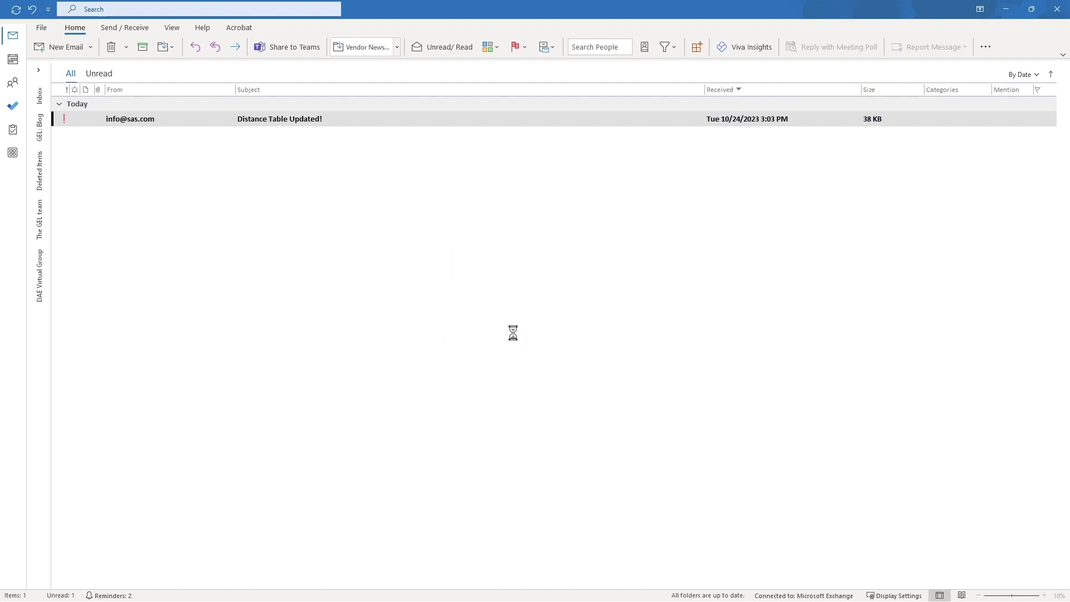